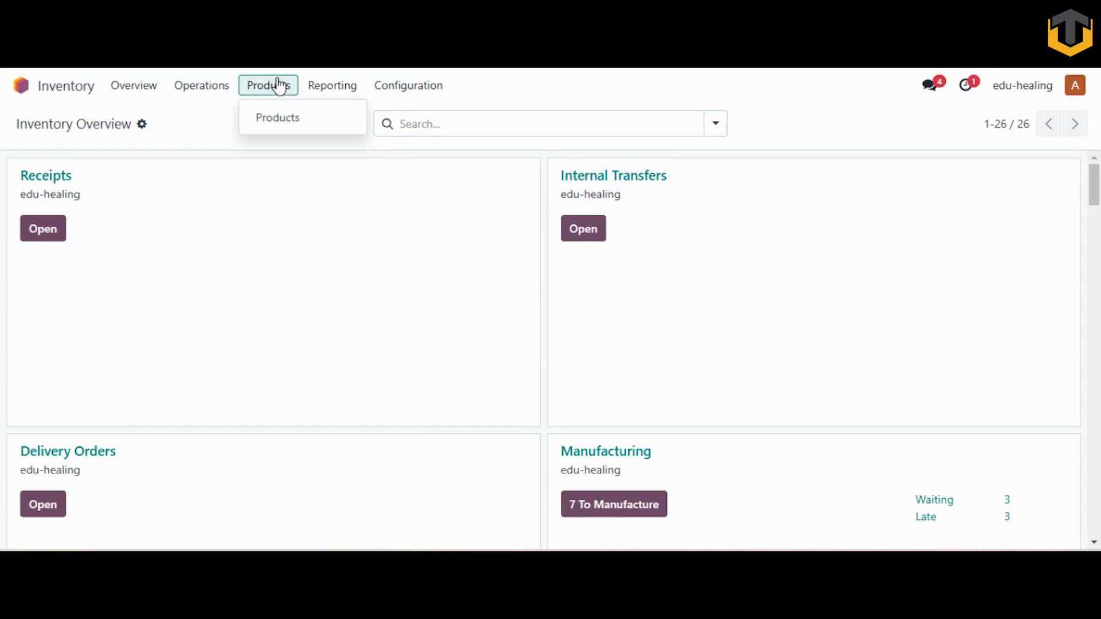
# Create a new product named "Ergonomic chair" and make it available in Point of Sale.
pyautogui.click(286, 120)
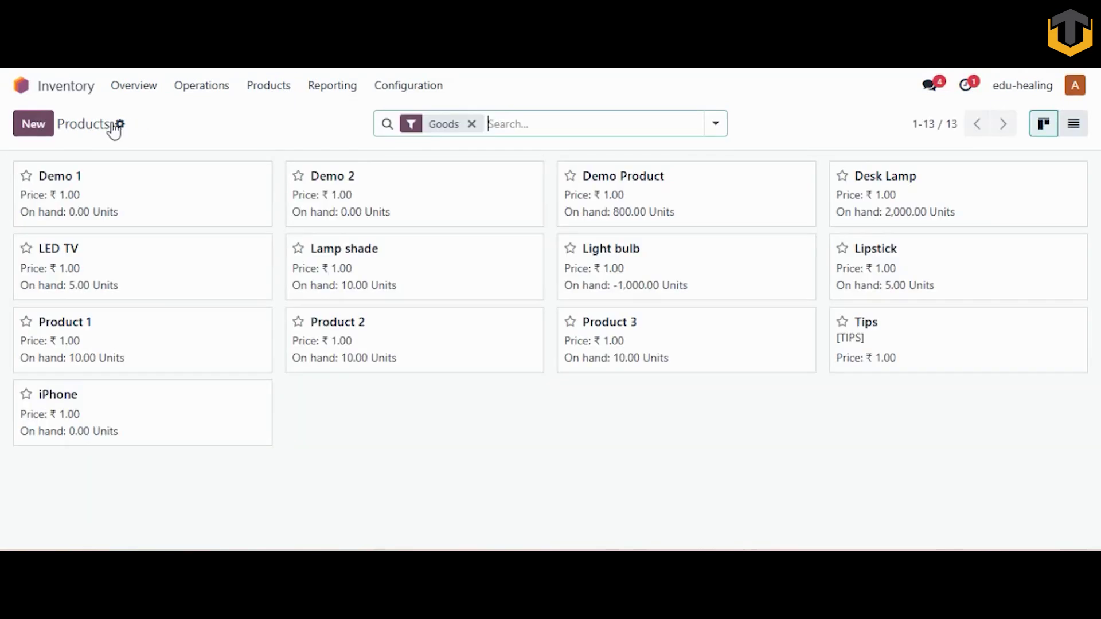
pyautogui.click(32, 135)
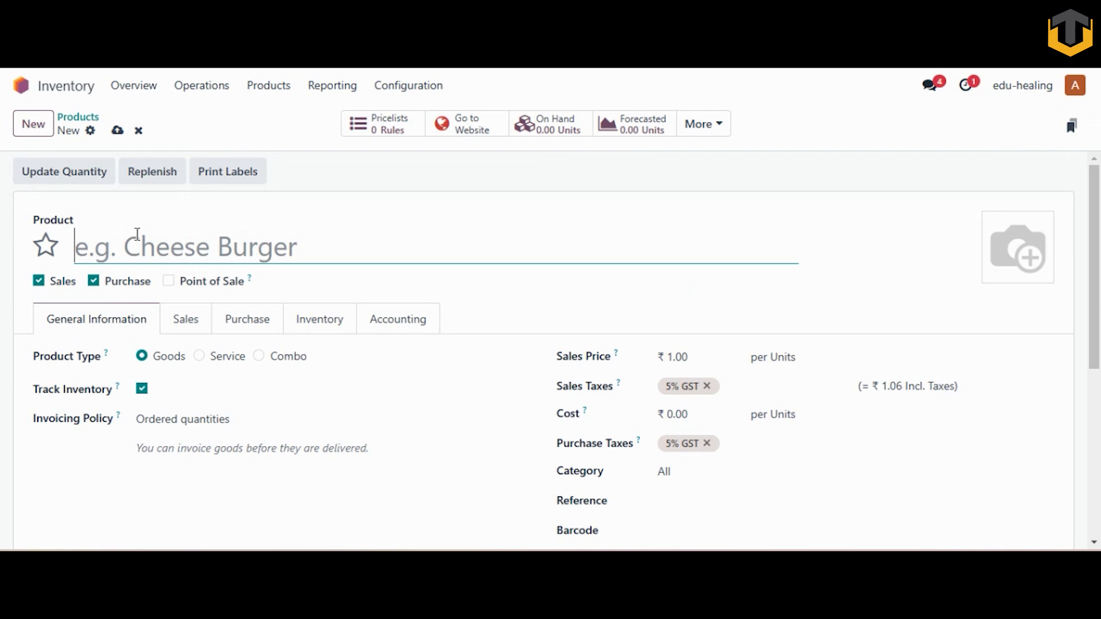
pyautogui.write('Ergonomic chair')
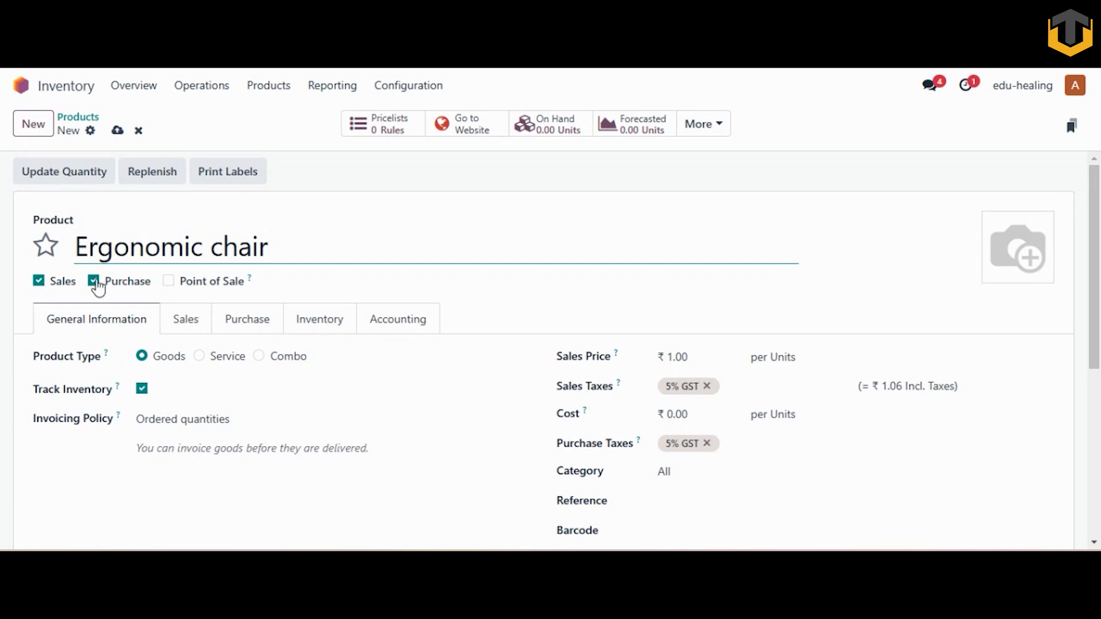
pyautogui.click(169, 282)
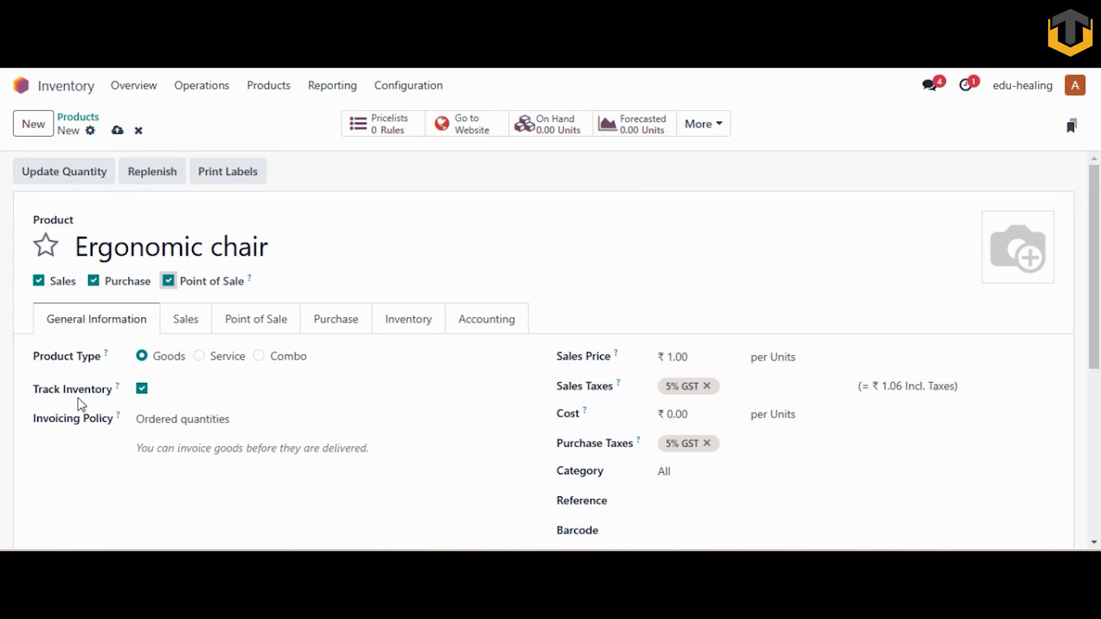
# Review the available invoicing policies and the units of measure offered for the chair's sales price.
pyautogui.click(182, 419)
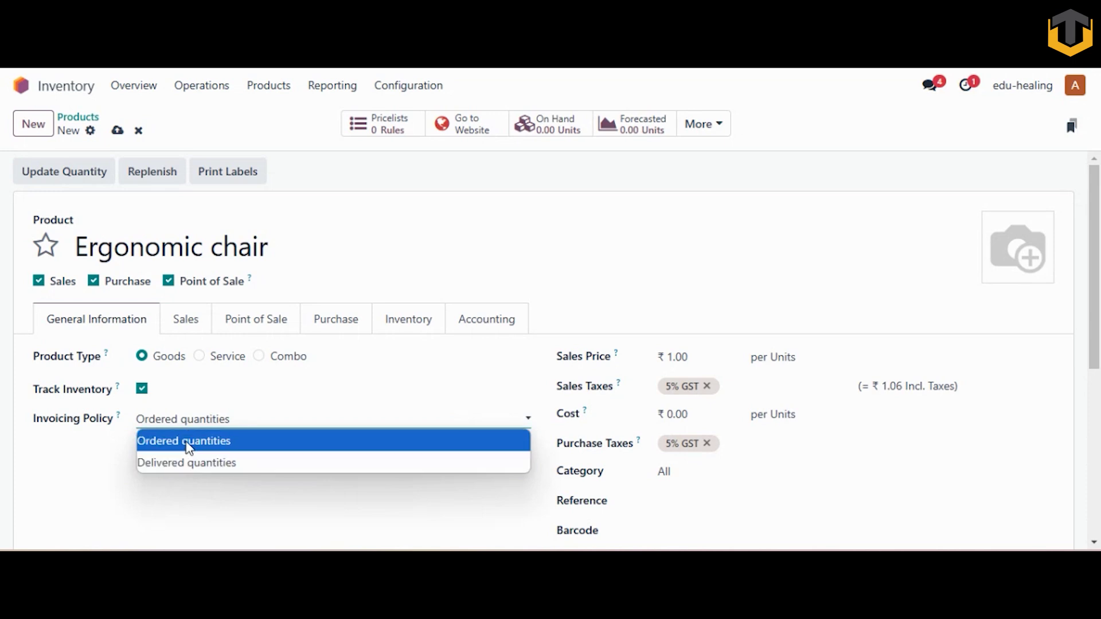
pyautogui.click(102, 457)
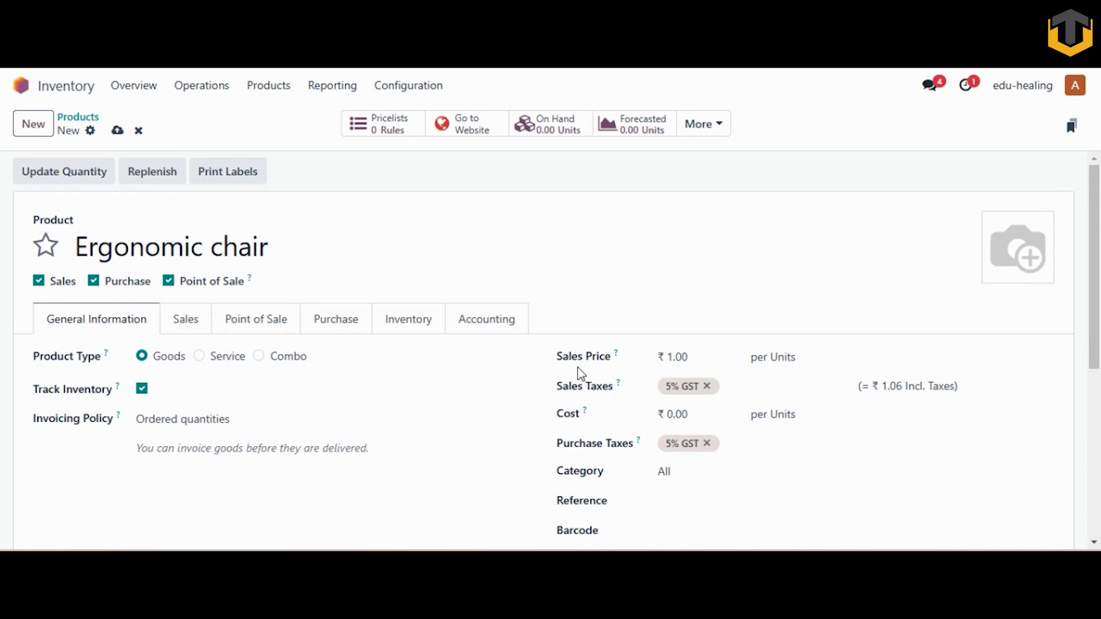
pyautogui.click(795, 358)
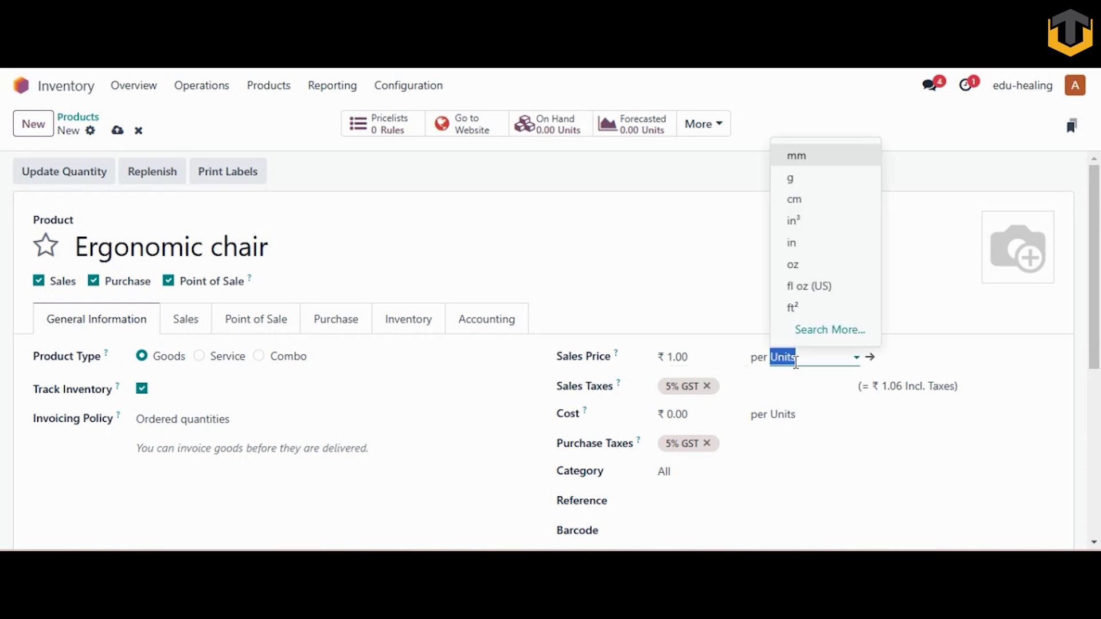
pyautogui.click(936, 306)
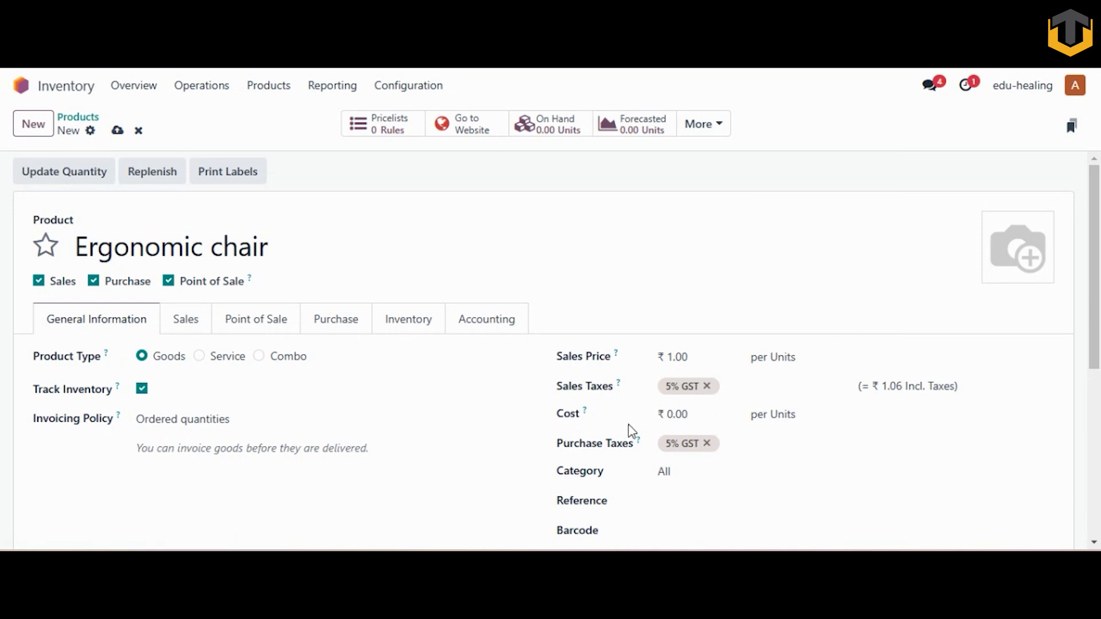
# Assign the chair to the Furniture goods product category.
pyautogui.scroll(-1, 555, 442)
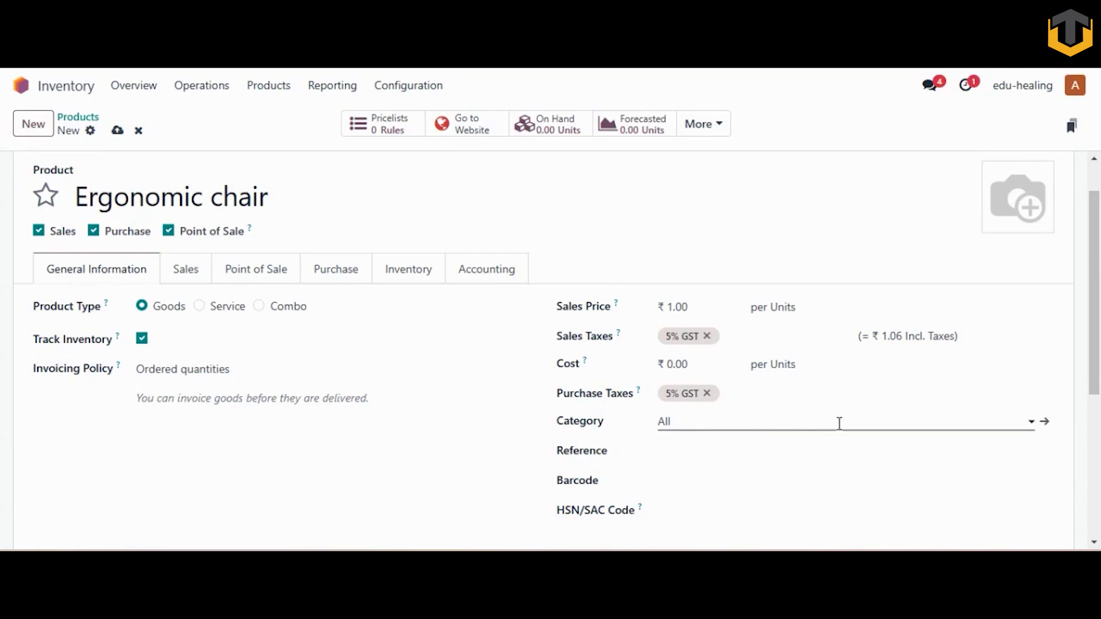
pyautogui.click(839, 423)
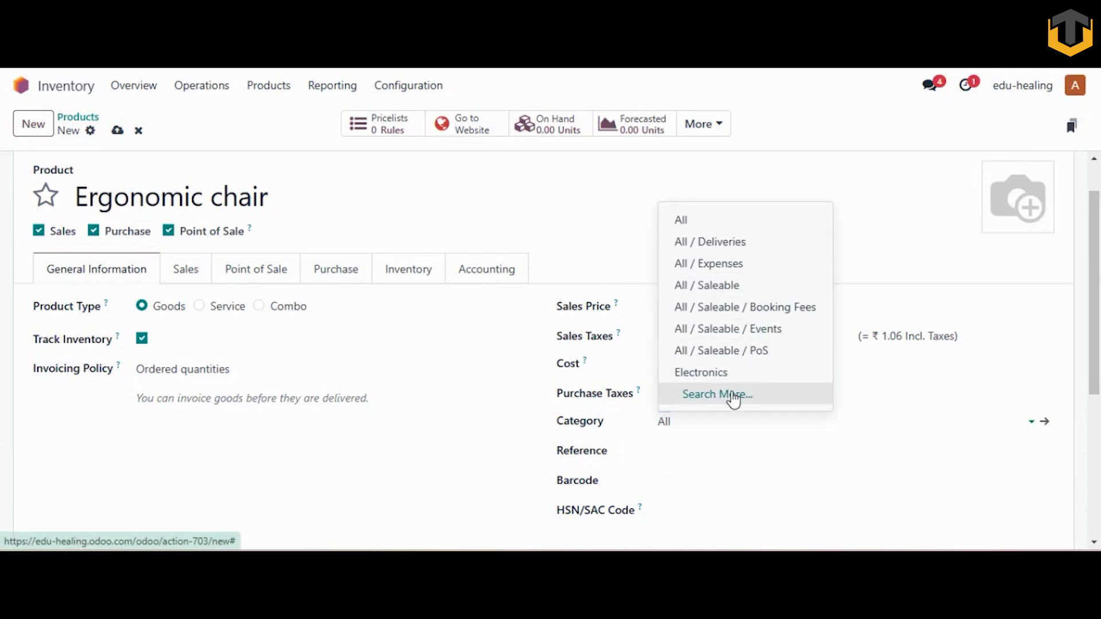
pyautogui.click(731, 395)
pyautogui.scroll(-1, 631, 344)
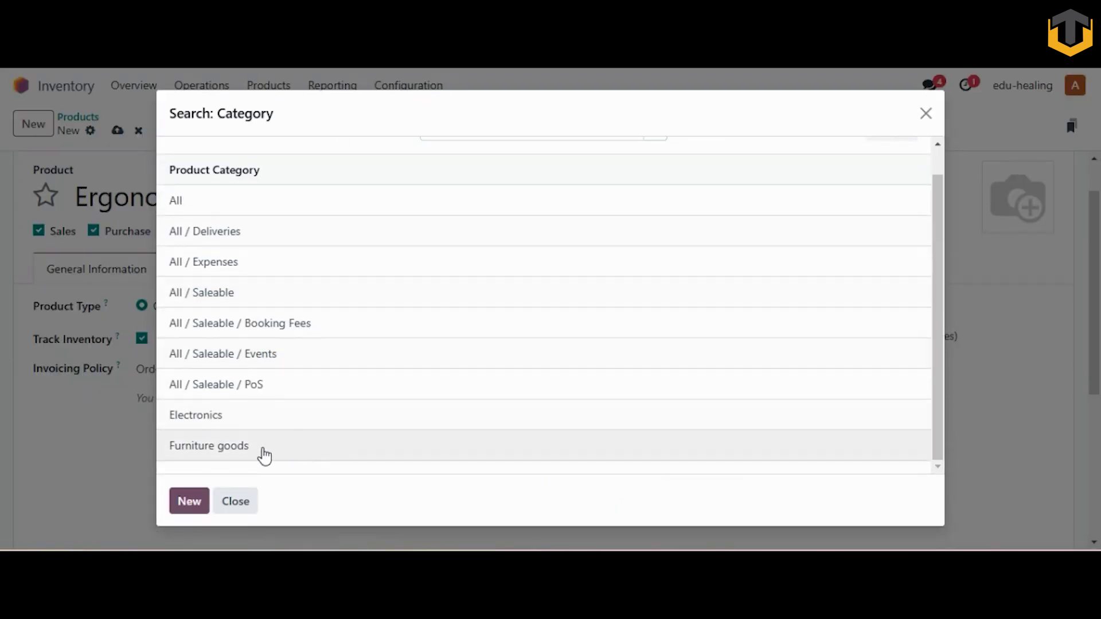
pyautogui.click(263, 454)
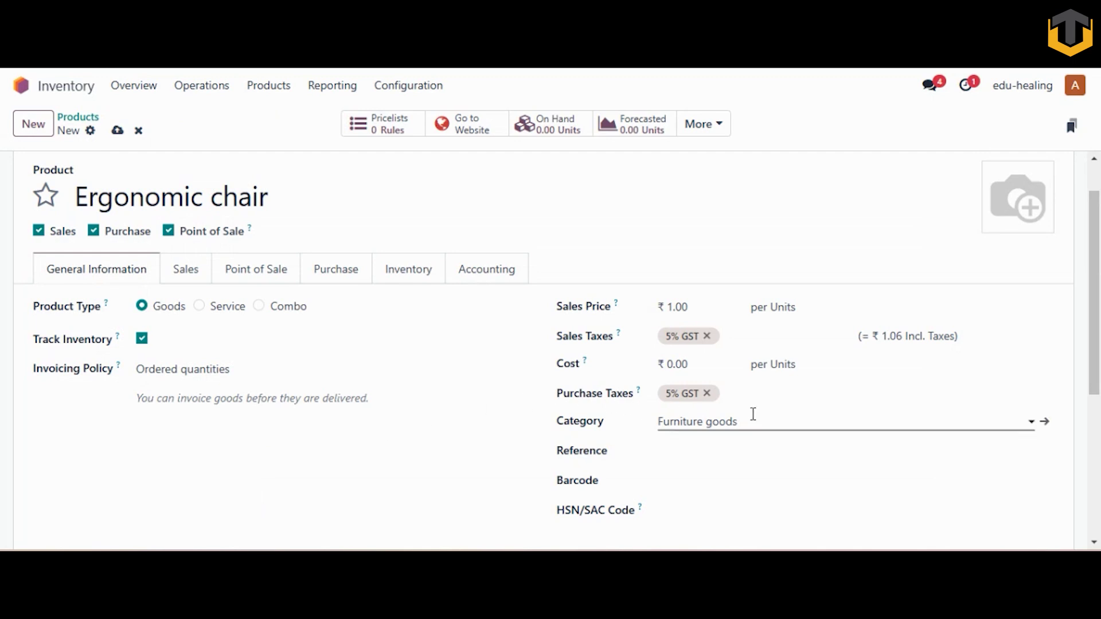
# Examine the Furniture goods category's costing method, inventory valuation, logistics and account settings.
pyautogui.click(1046, 424)
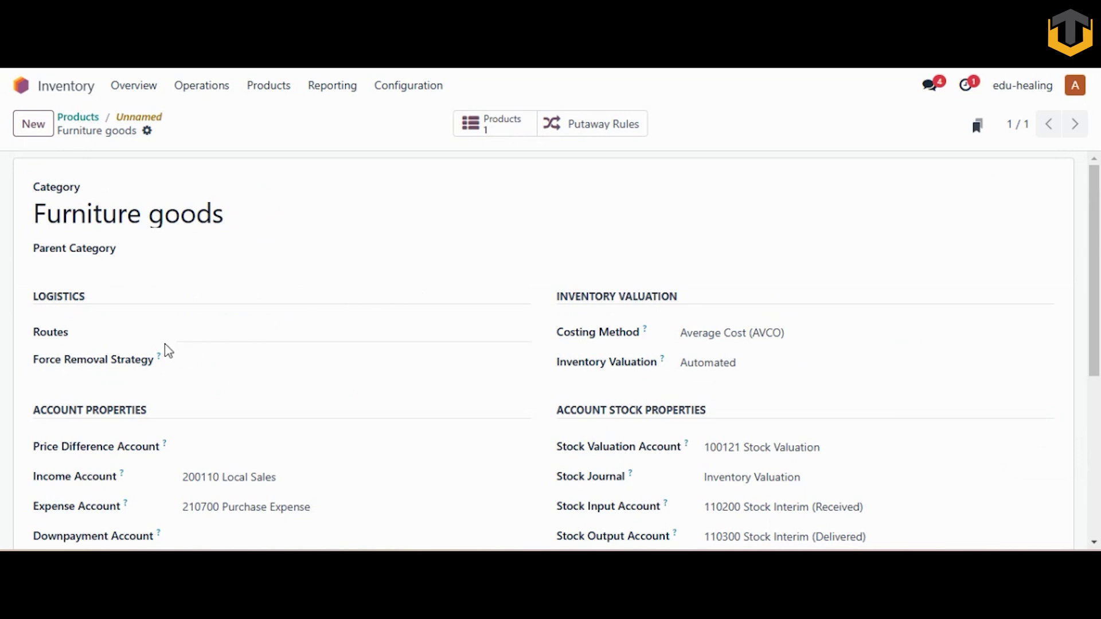
pyautogui.scroll(-1, 1094, 275)
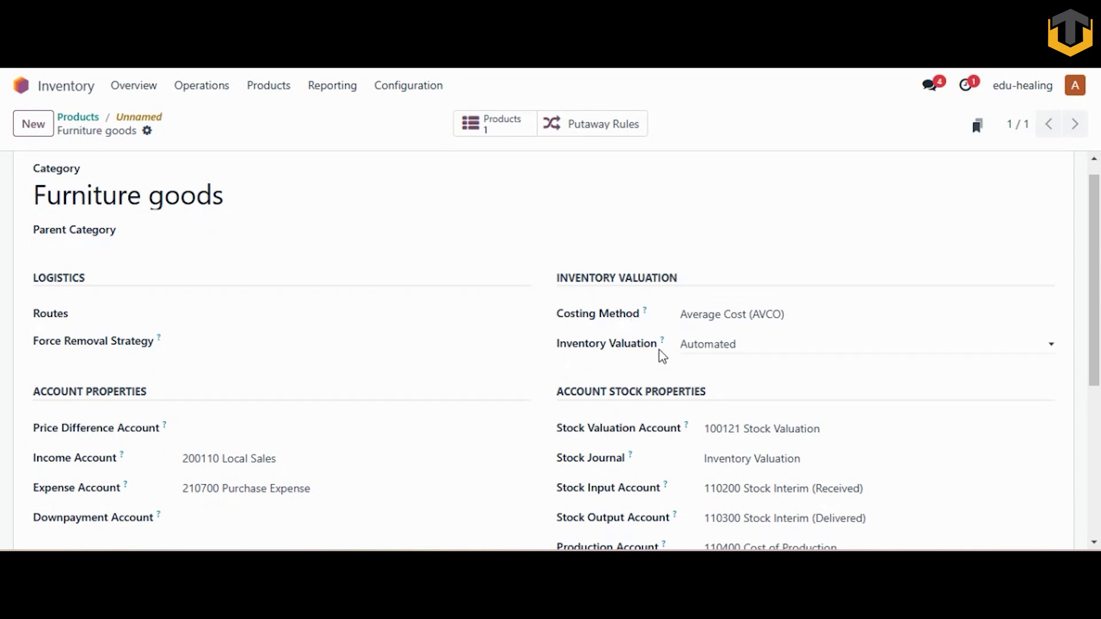
pyautogui.click(711, 325)
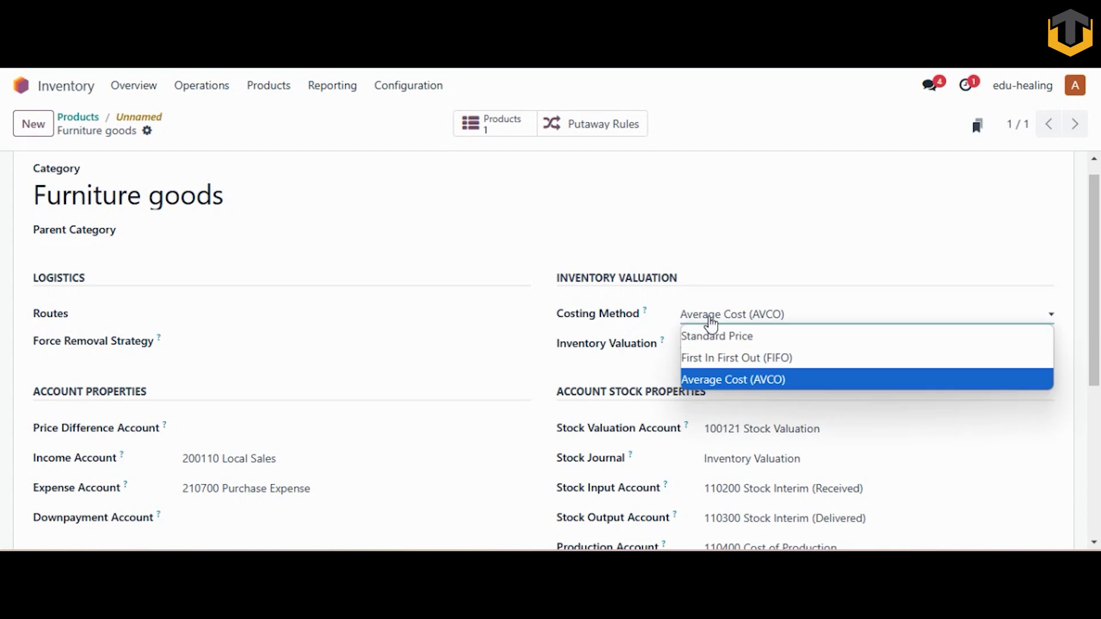
pyautogui.click(583, 381)
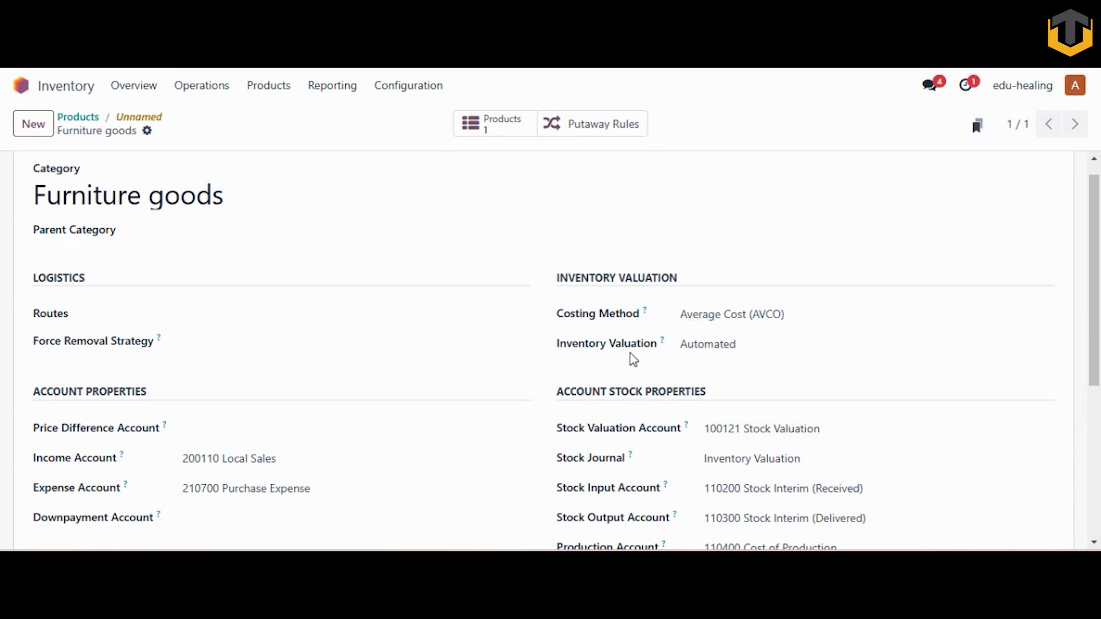
pyautogui.click(724, 350)
pyautogui.click(523, 396)
pyautogui.scroll(-1, 939, 413)
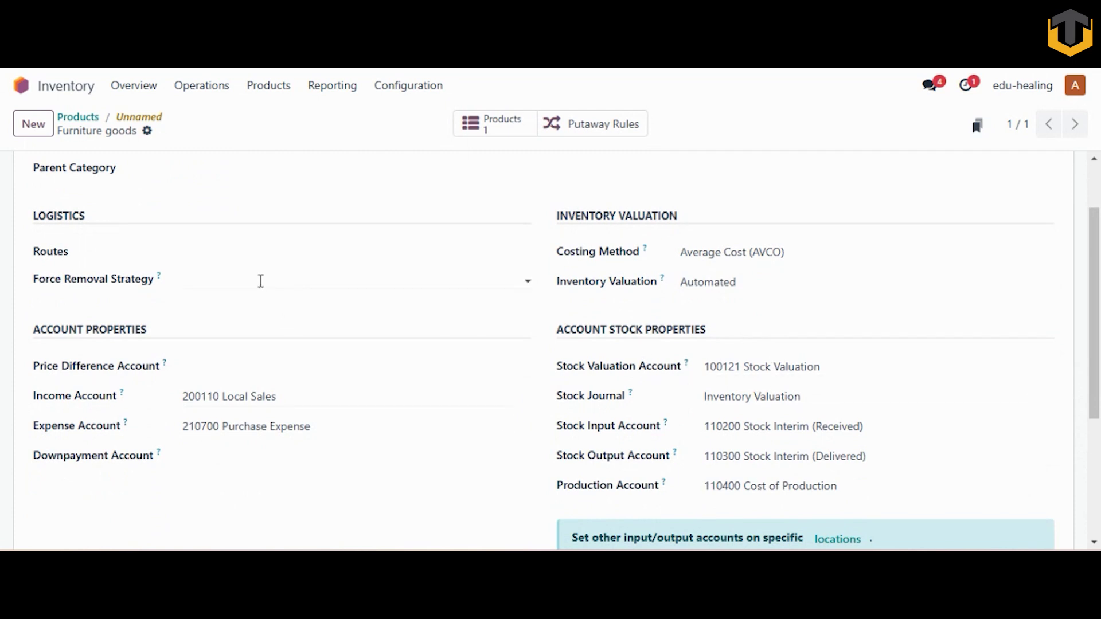
pyautogui.scroll(2, 260, 281)
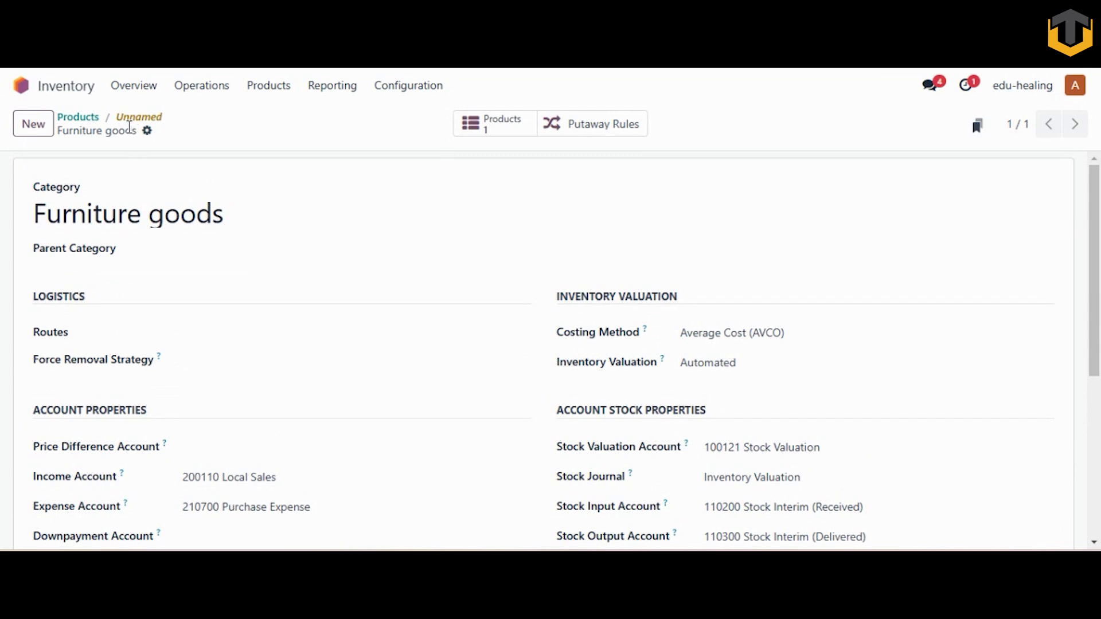
# Return to the Ergonomic chair product and set its reference to 101.
pyautogui.click(92, 122)
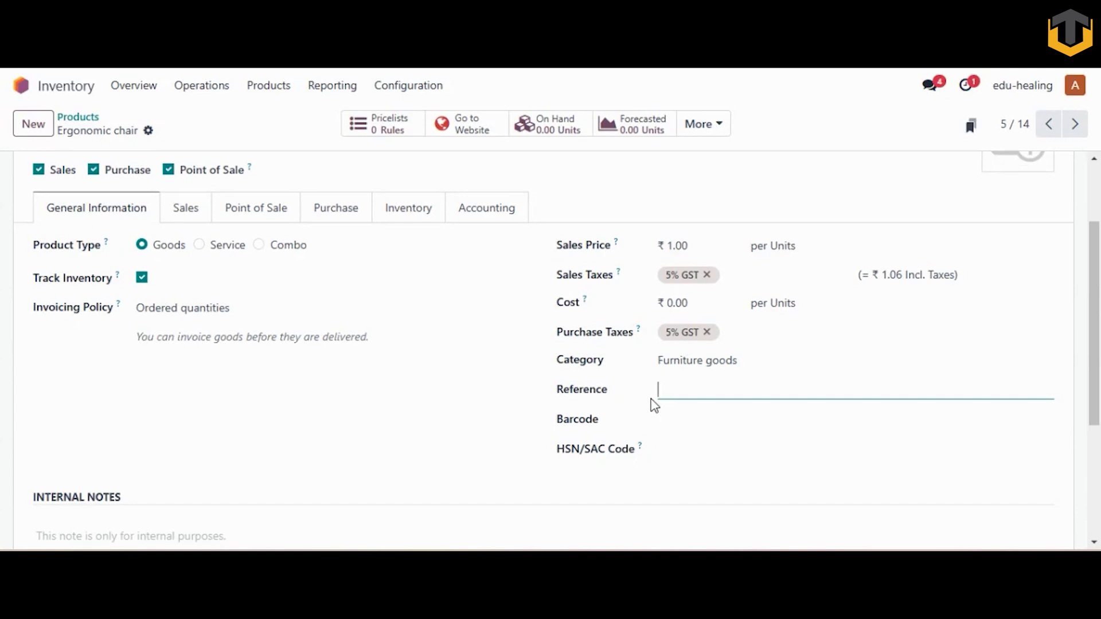
pyautogui.write('101')
pyautogui.scroll(-3, 1096, 407)
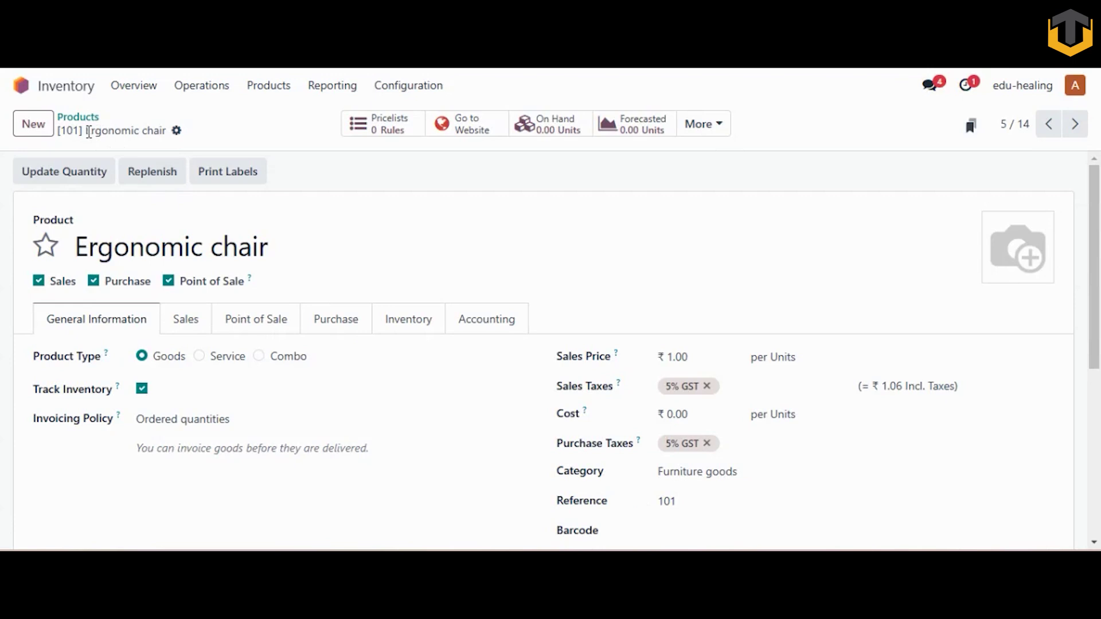
pyautogui.moveTo(89, 132); pyautogui.dragTo(59, 133)
pyautogui.click(614, 202)
# Search the configuration settings for "product" and enable product Variants.
pyautogui.click(388, 87)
pyautogui.click(406, 118)
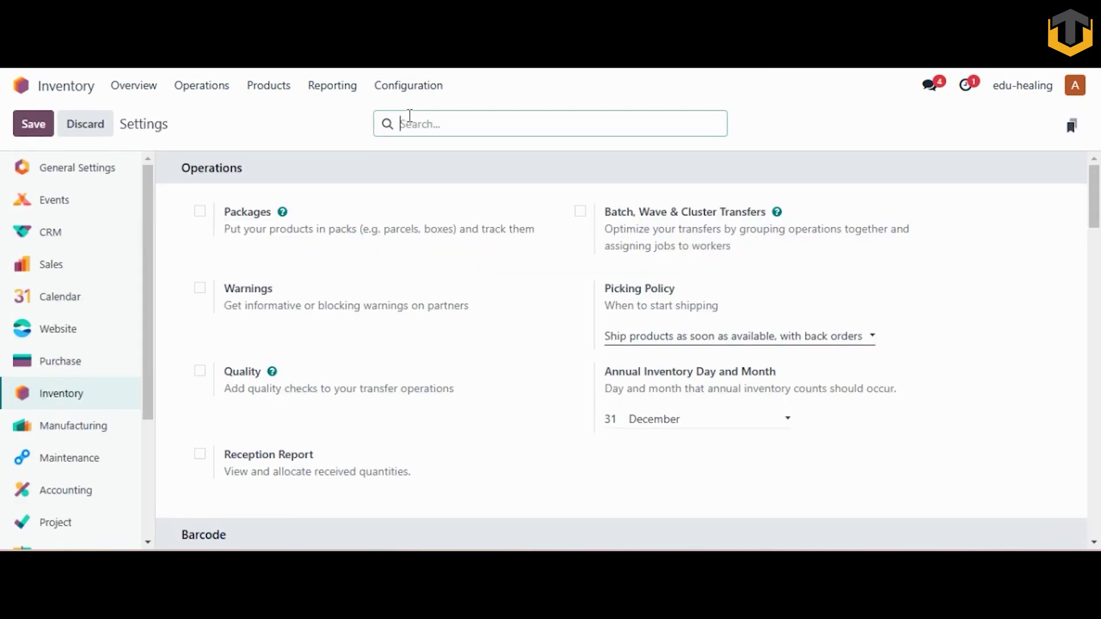
pyautogui.write('product')
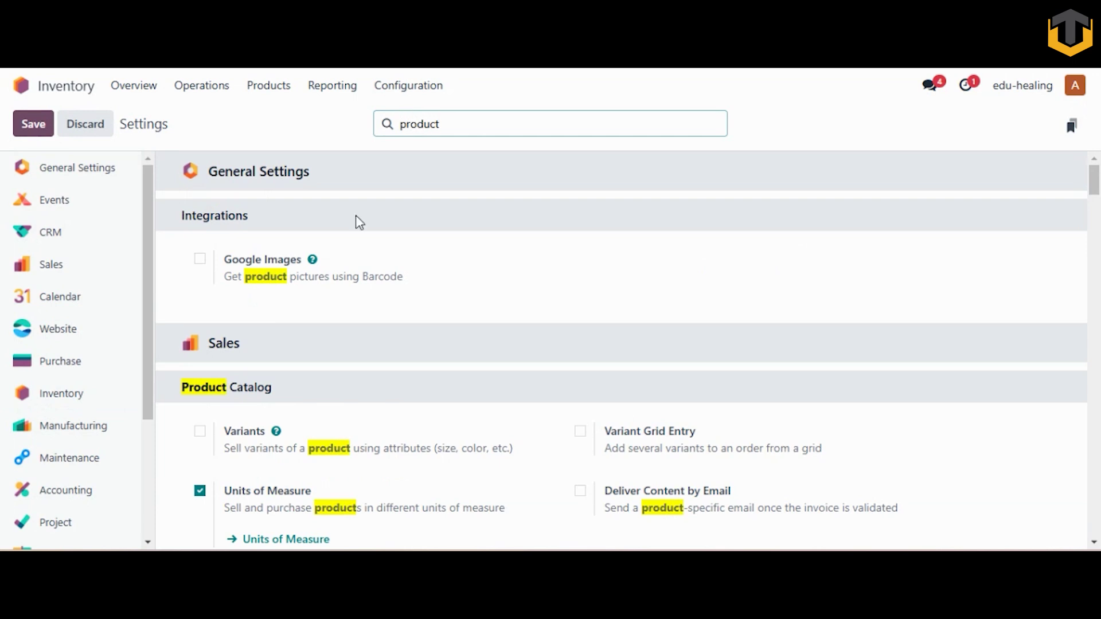
pyautogui.click(200, 434)
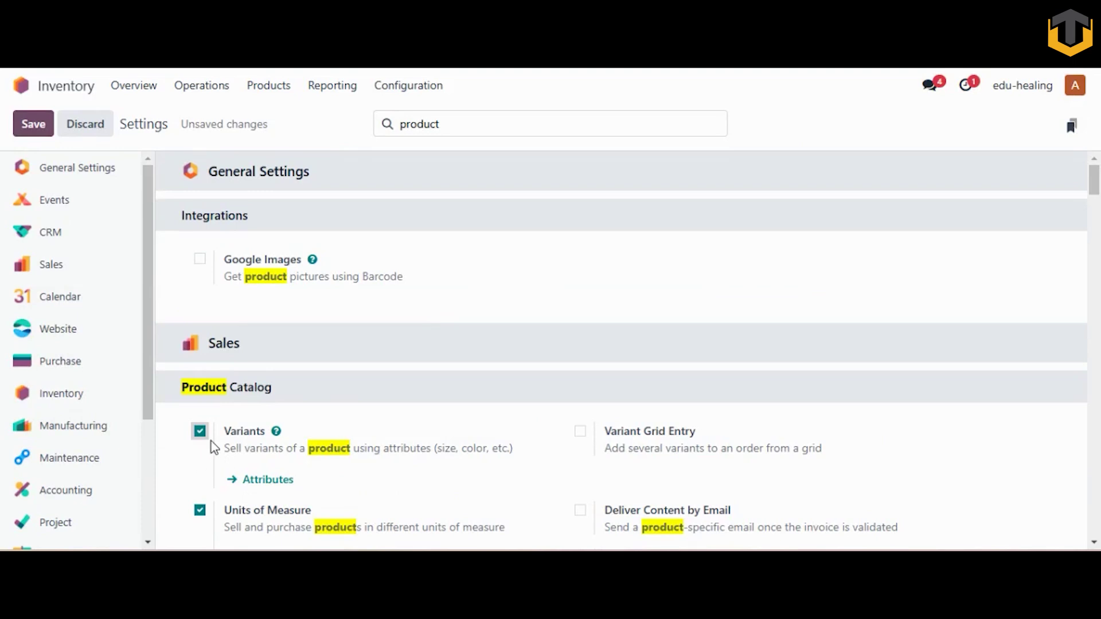
# Search the settings for "lot", enable Lots & Serial Numbers, and save the settings.
pyautogui.click(462, 120)
pyautogui.moveTo(462, 120); pyautogui.dragTo(384, 142)
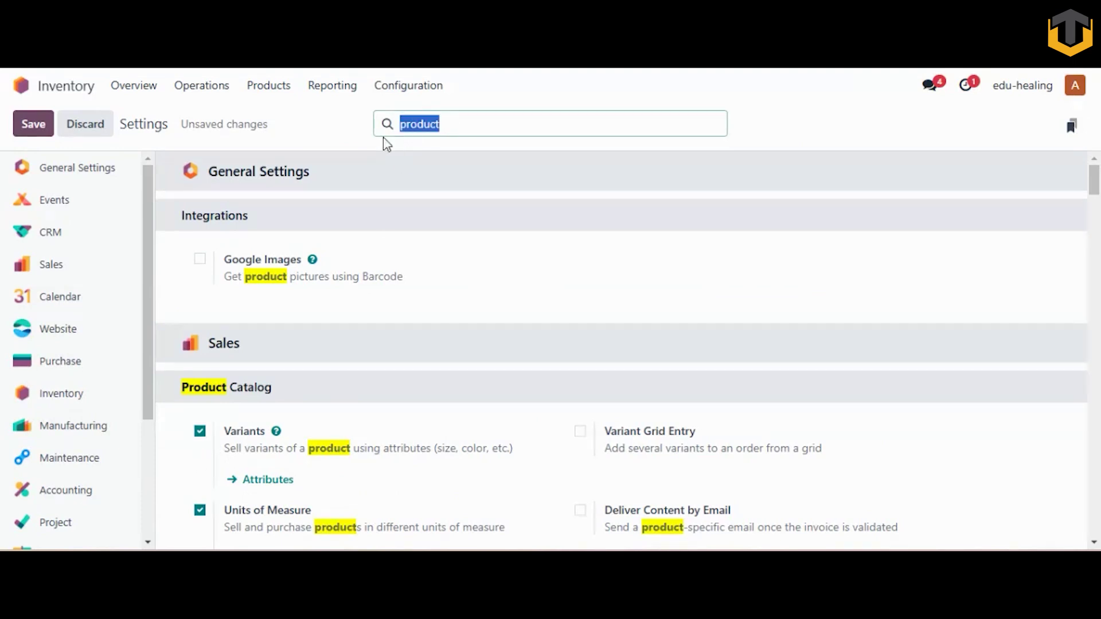
pyautogui.write('lot')
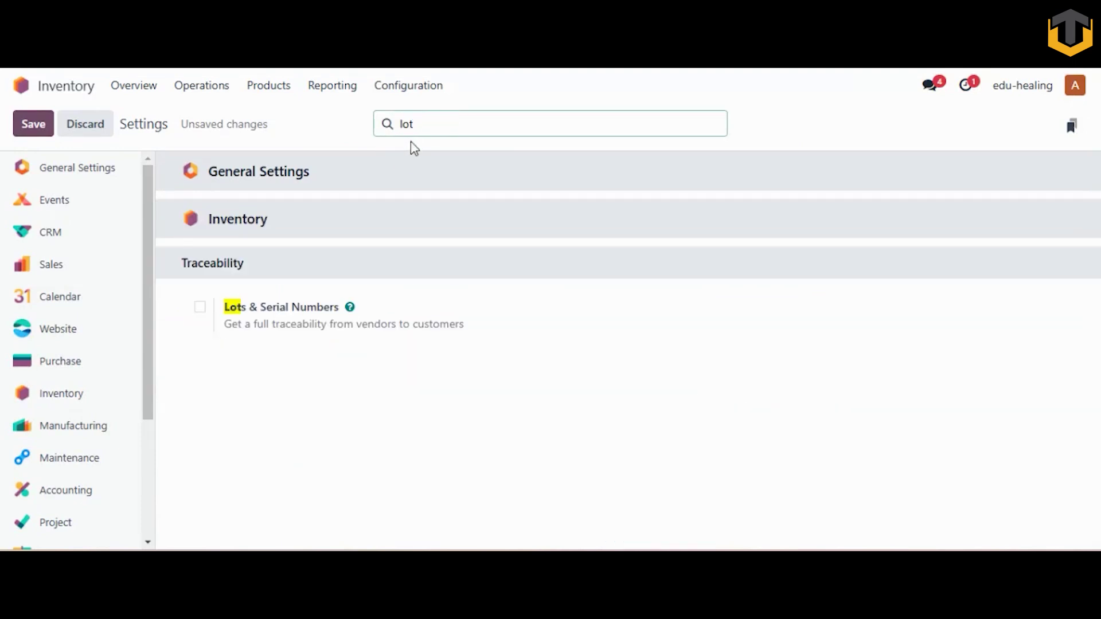
pyautogui.click(200, 307)
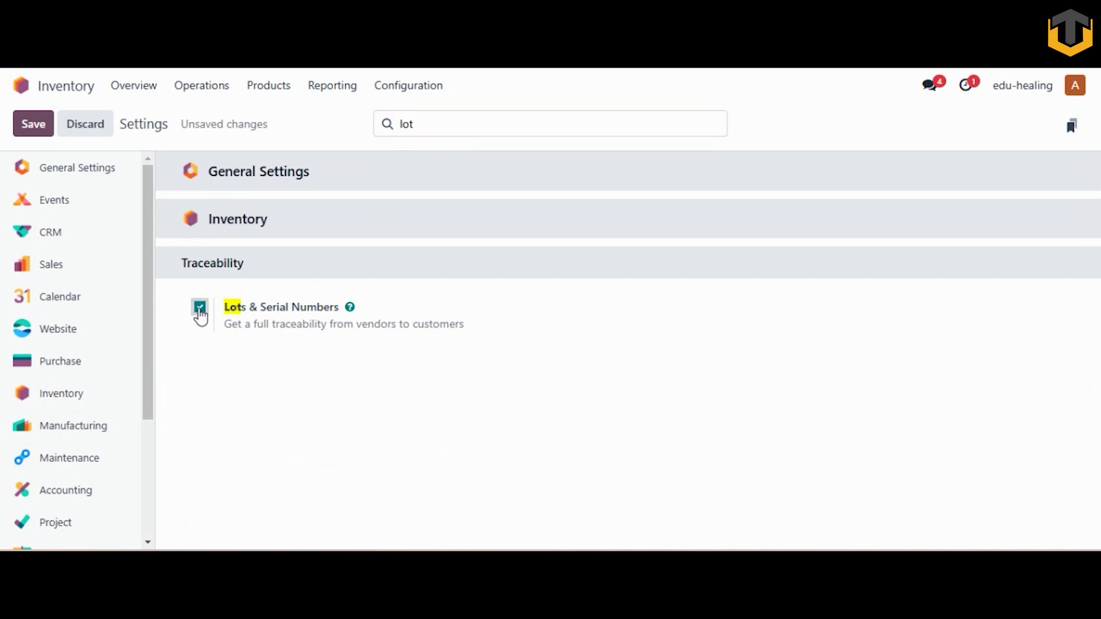
pyautogui.click(200, 418)
pyautogui.click(29, 126)
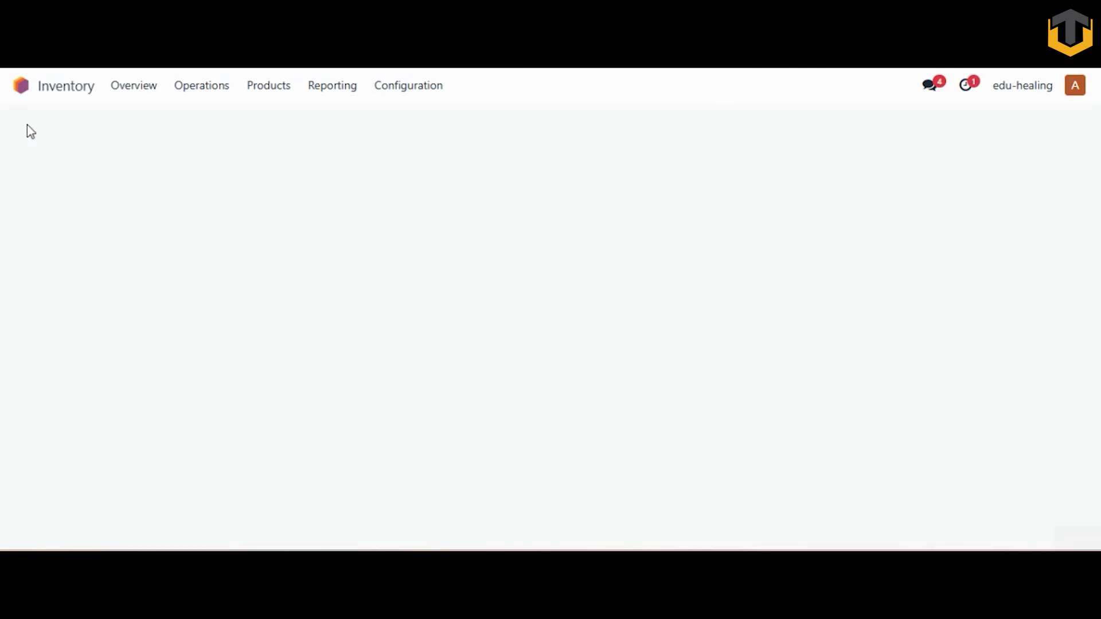
# Reopen the Ergonomic chair product and choose By Quantity from its inventory tracking options.
pyautogui.click(268, 92)
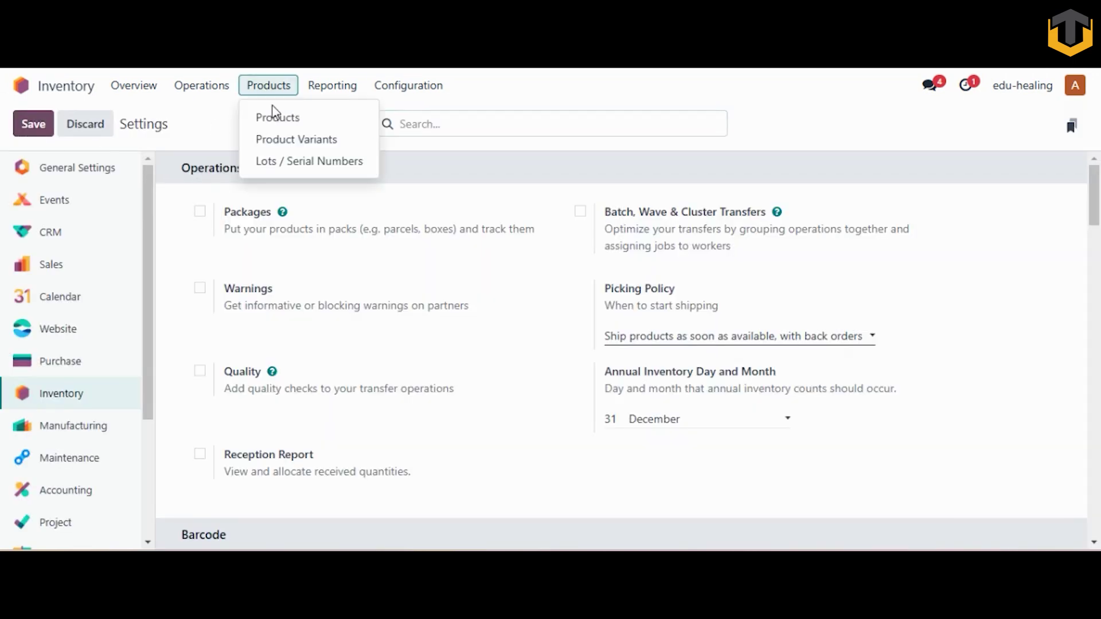
pyautogui.click(271, 115)
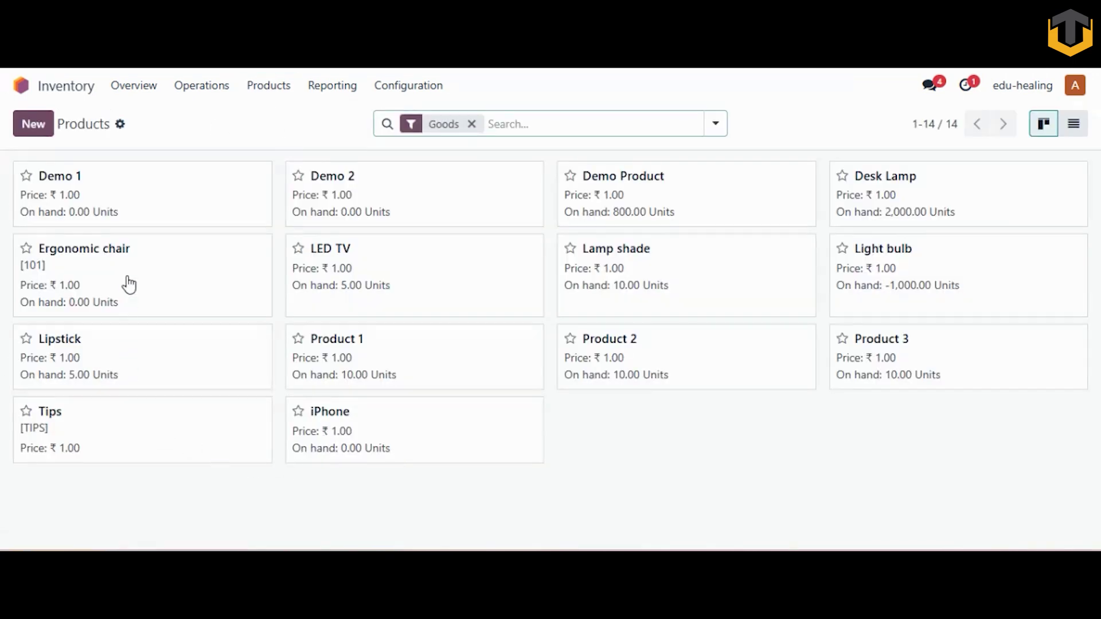
pyautogui.click(127, 283)
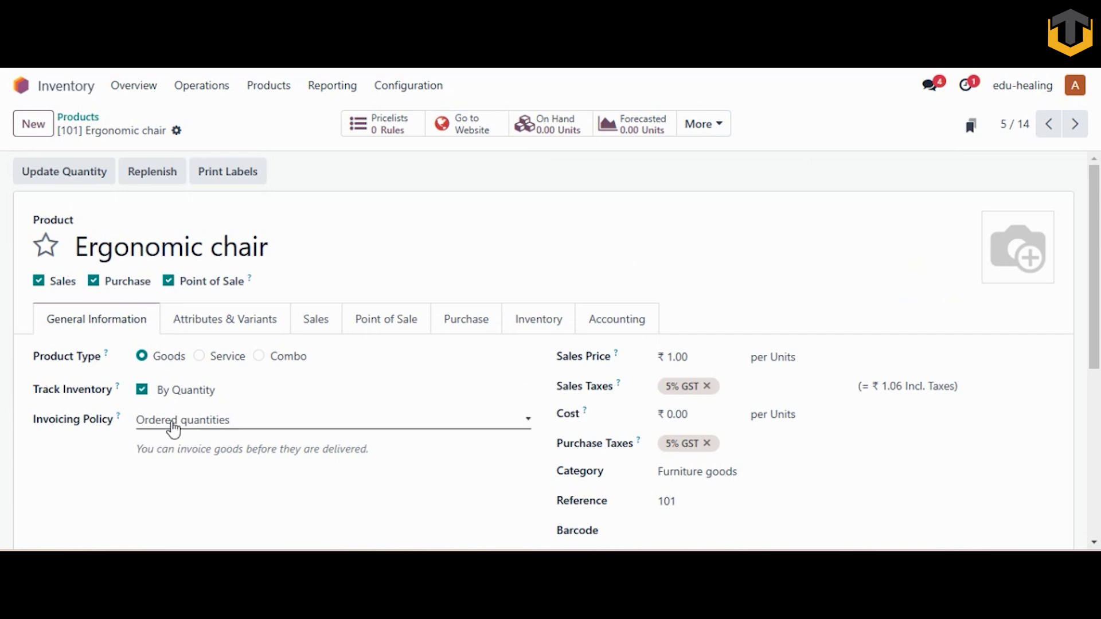
pyautogui.click(237, 393)
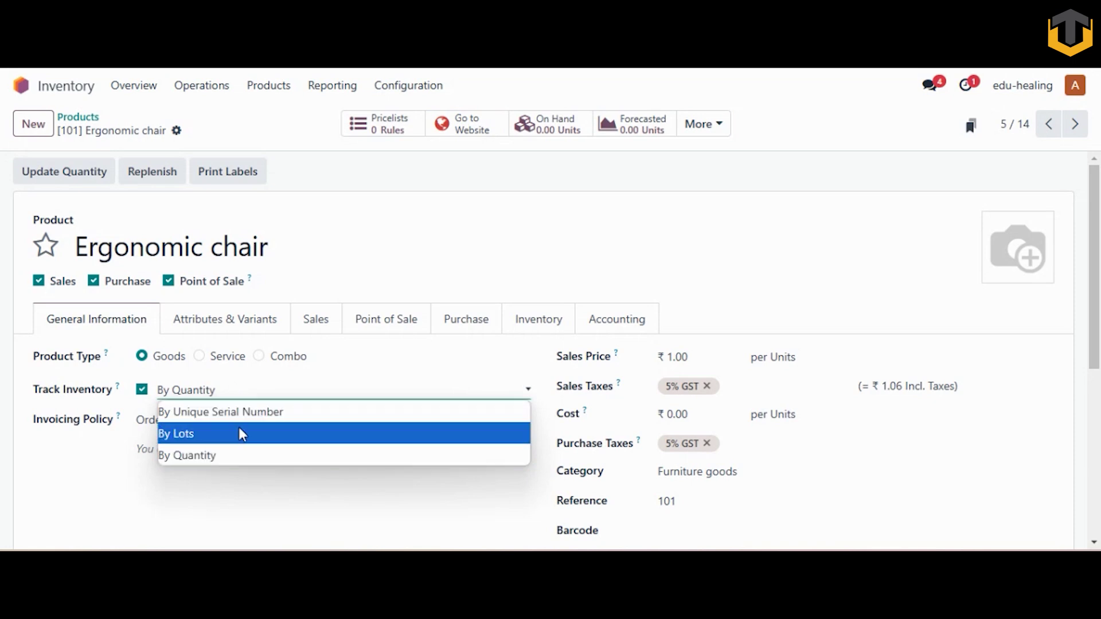
pyautogui.click(212, 456)
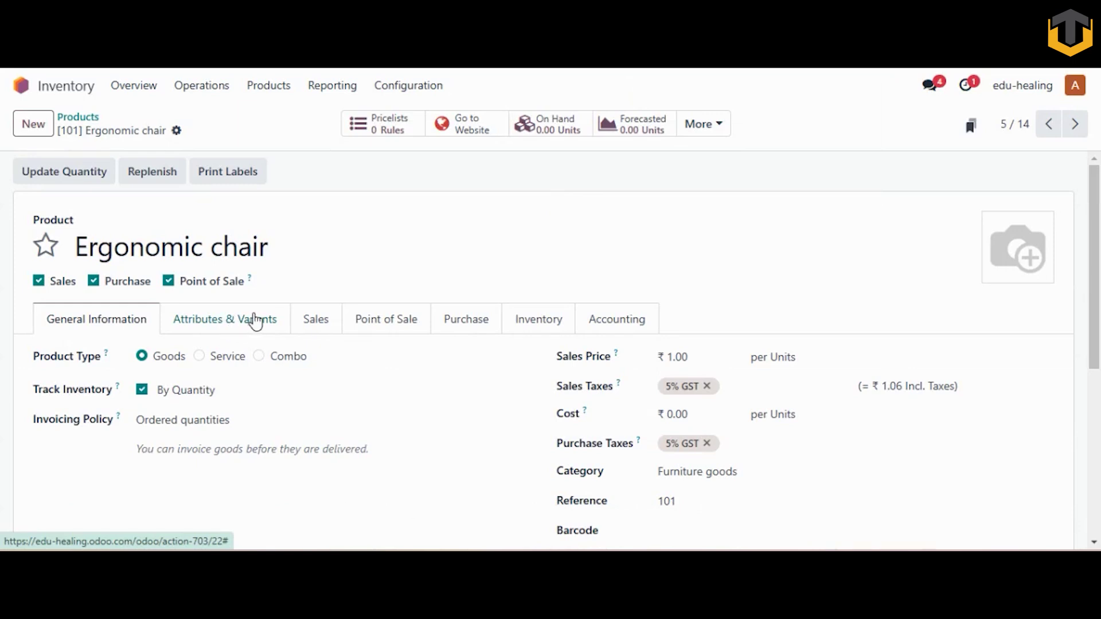
# Display the Ergonomic chair's attributes and variants.
pyautogui.click(255, 322)
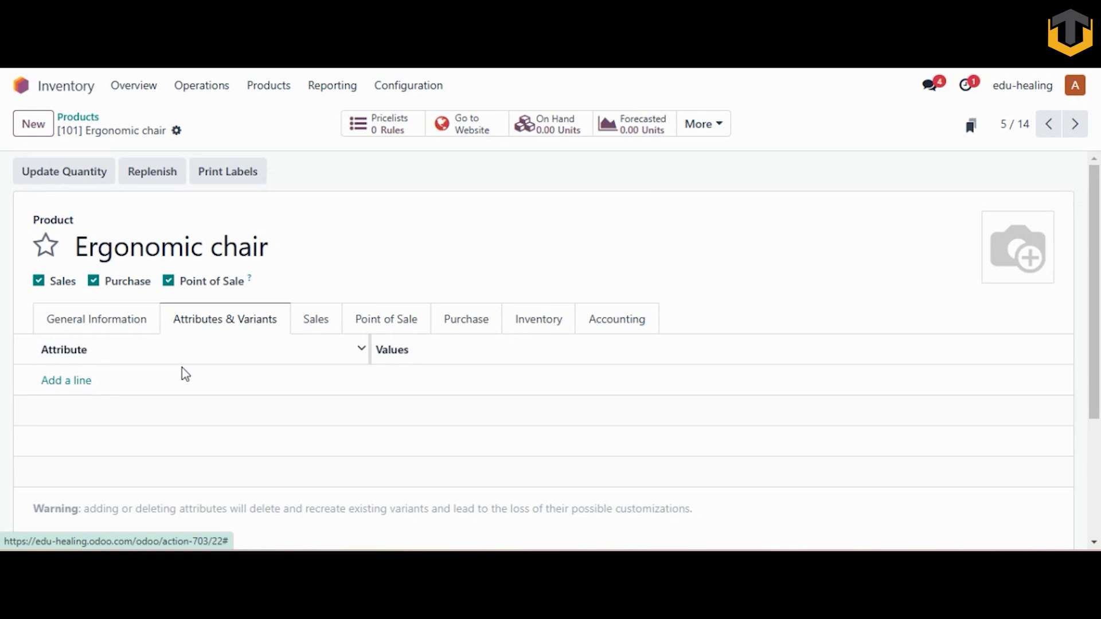
pyautogui.click(264, 85)
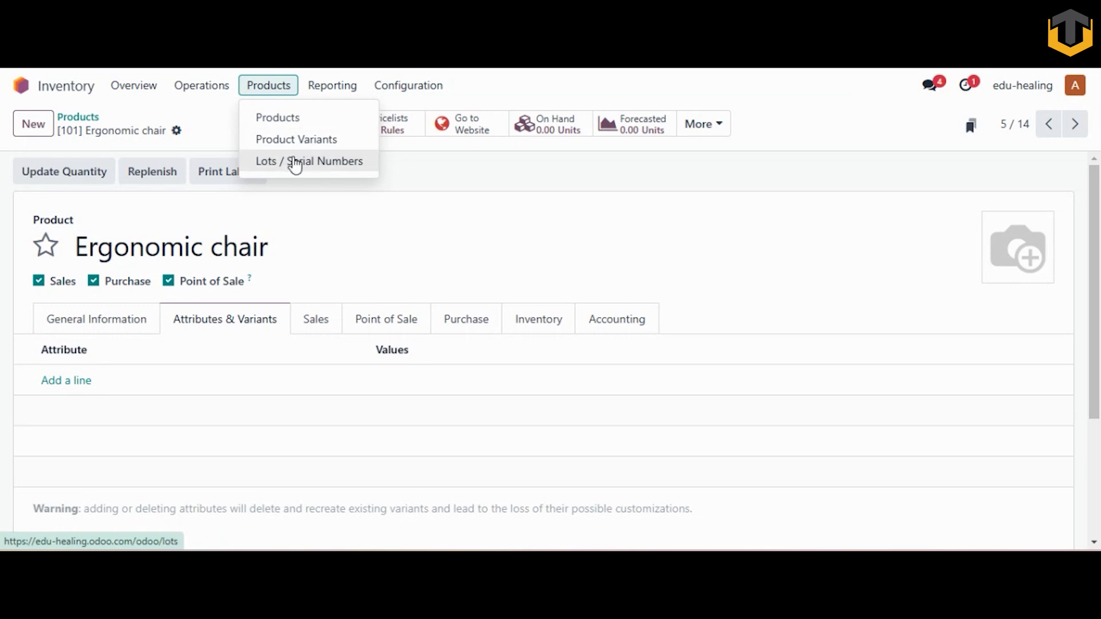
pyautogui.click(210, 326)
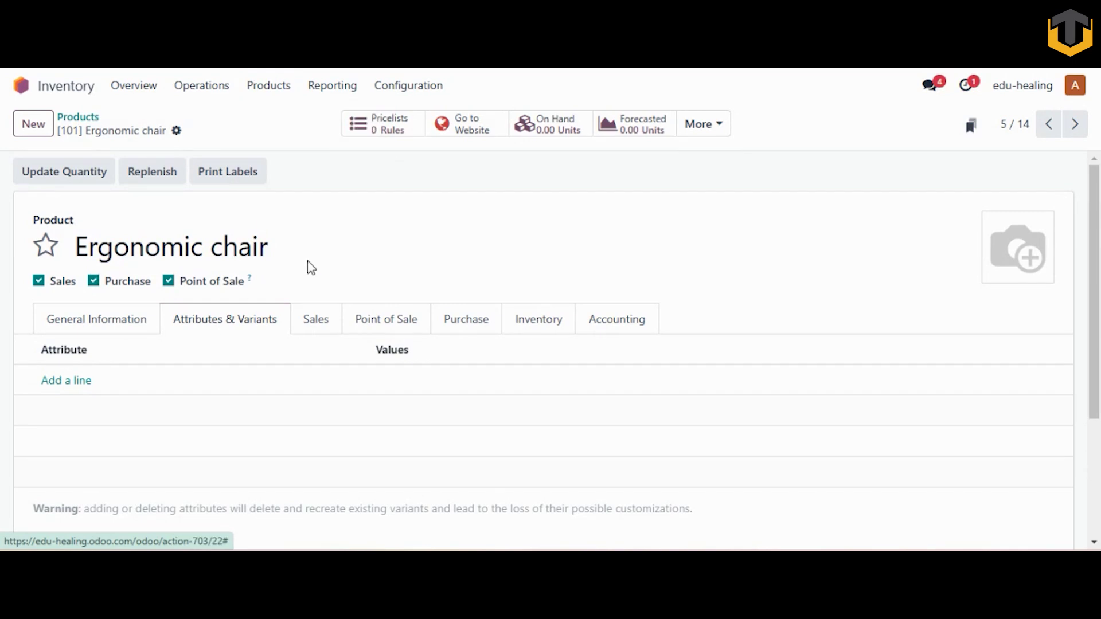
# Create a product attribute named COLOR with the Radio display type.
pyautogui.click(397, 92)
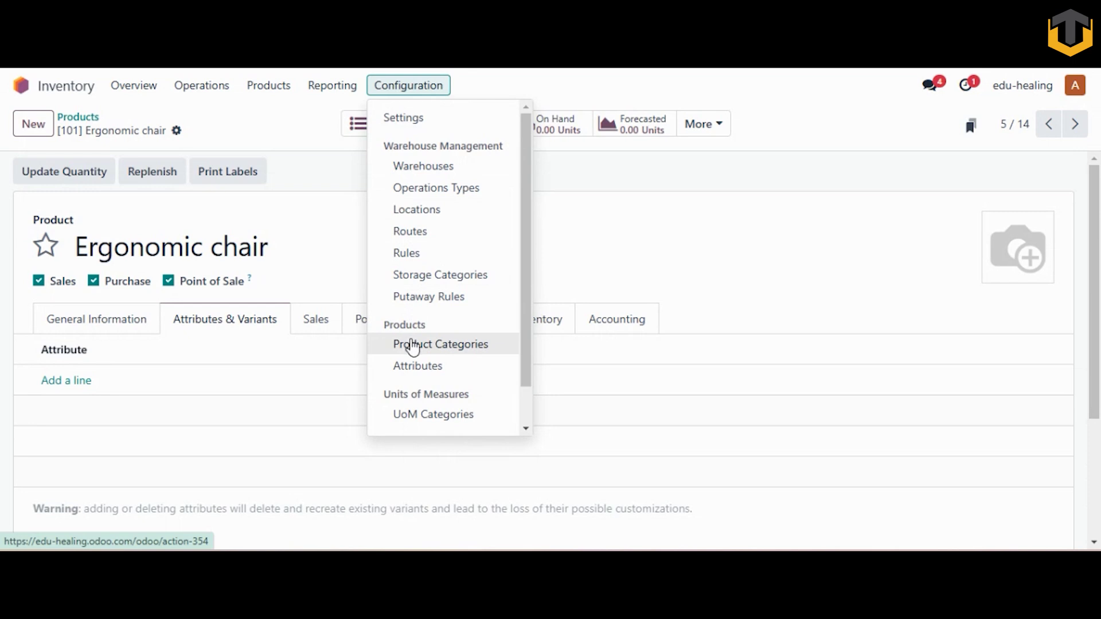
pyautogui.click(411, 367)
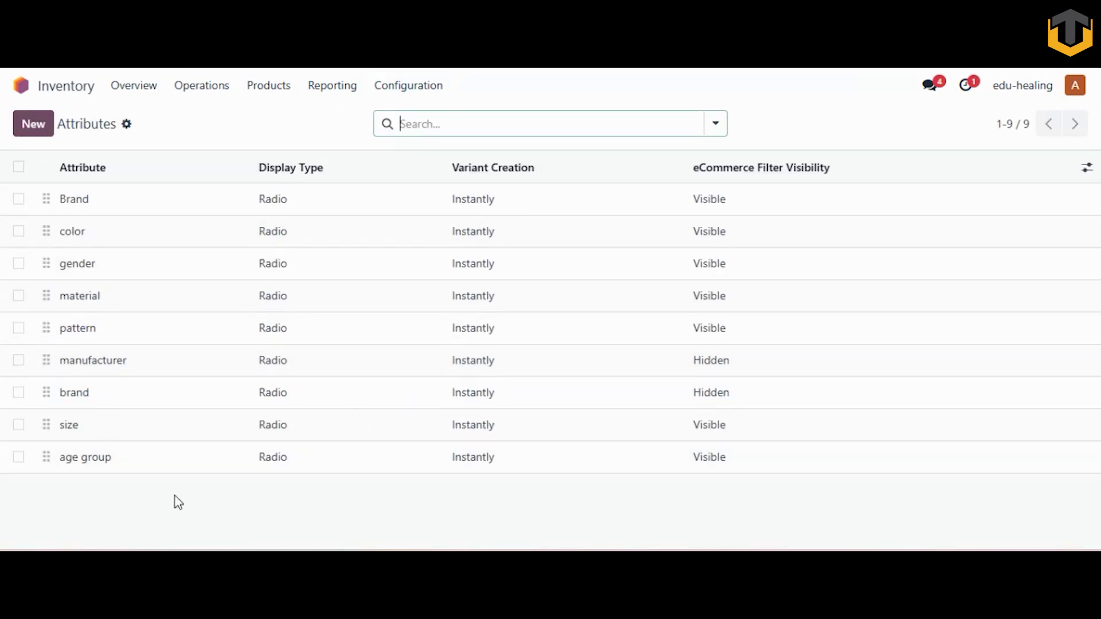
pyautogui.click(33, 123)
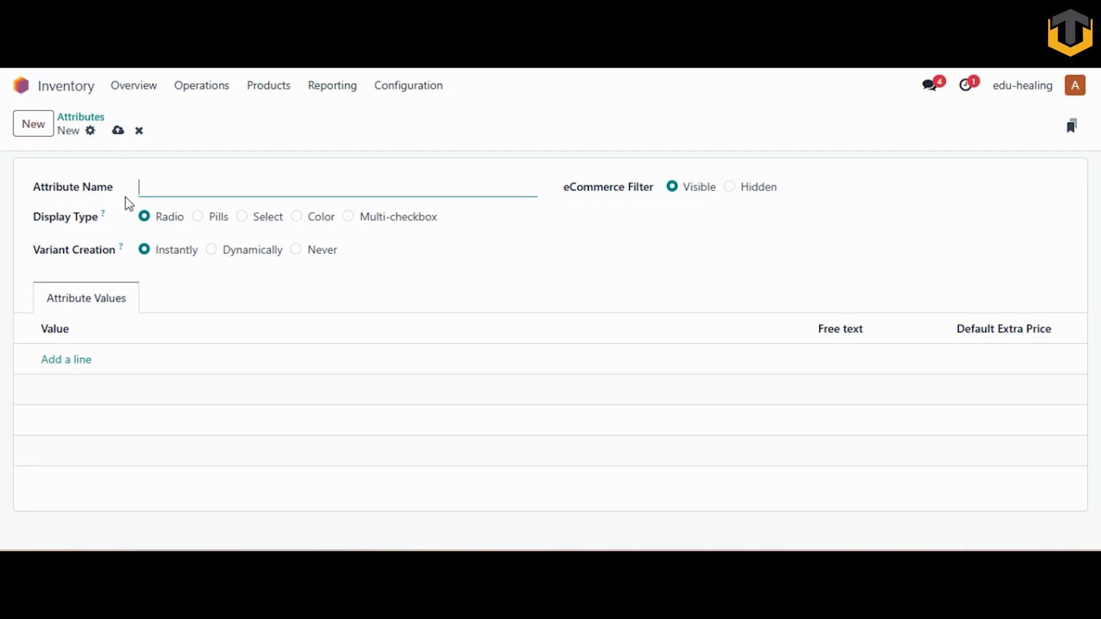
pyautogui.write('COLOR')
pyautogui.click(198, 217)
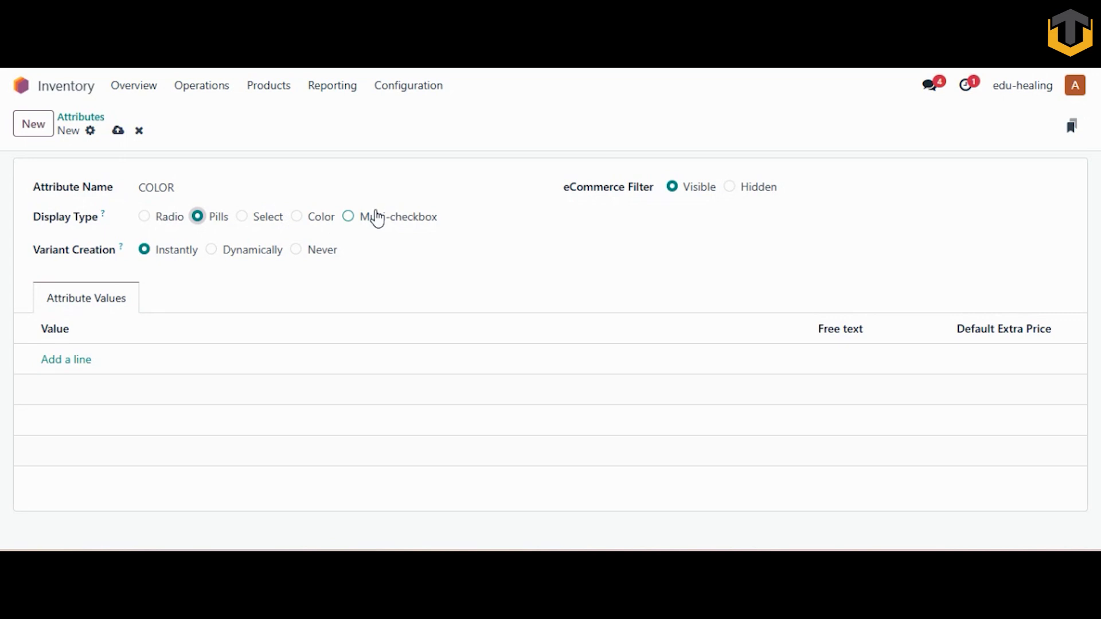
pyautogui.click(146, 218)
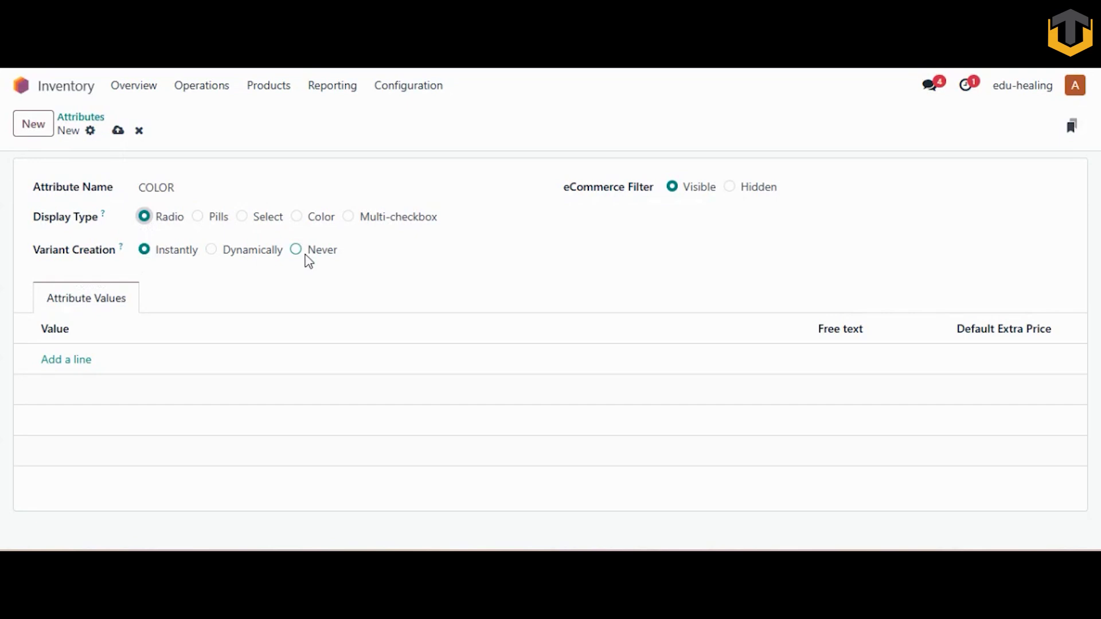
# Add the values BLACK, BROWN and WHITE to the COLOR attribute and save it.
pyautogui.click(71, 365)
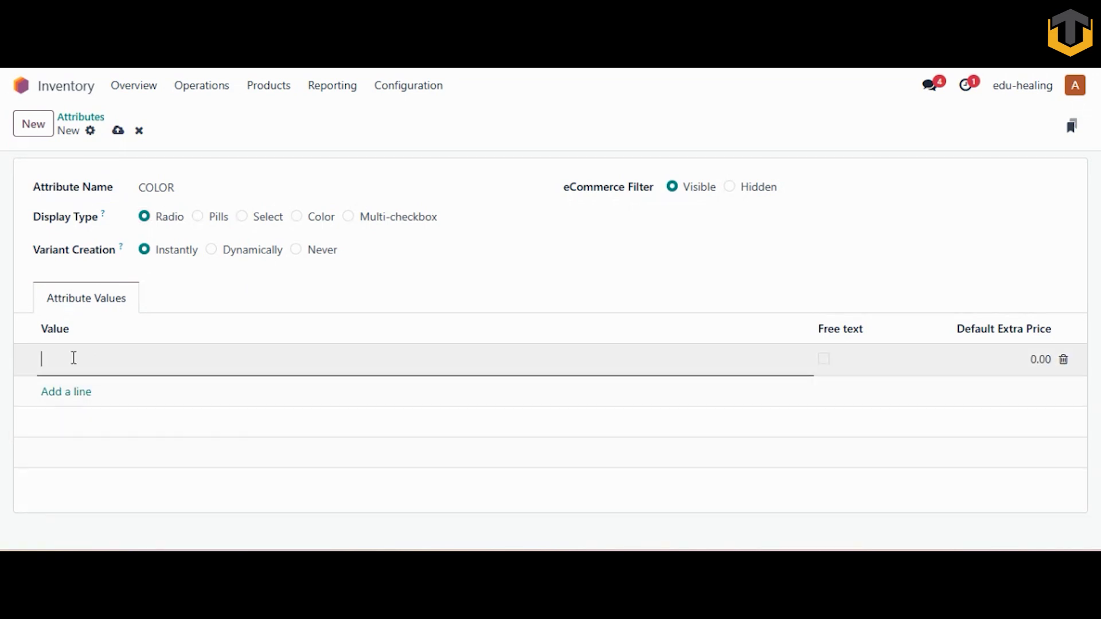
pyautogui.write('BLACK')
pyautogui.click(80, 393)
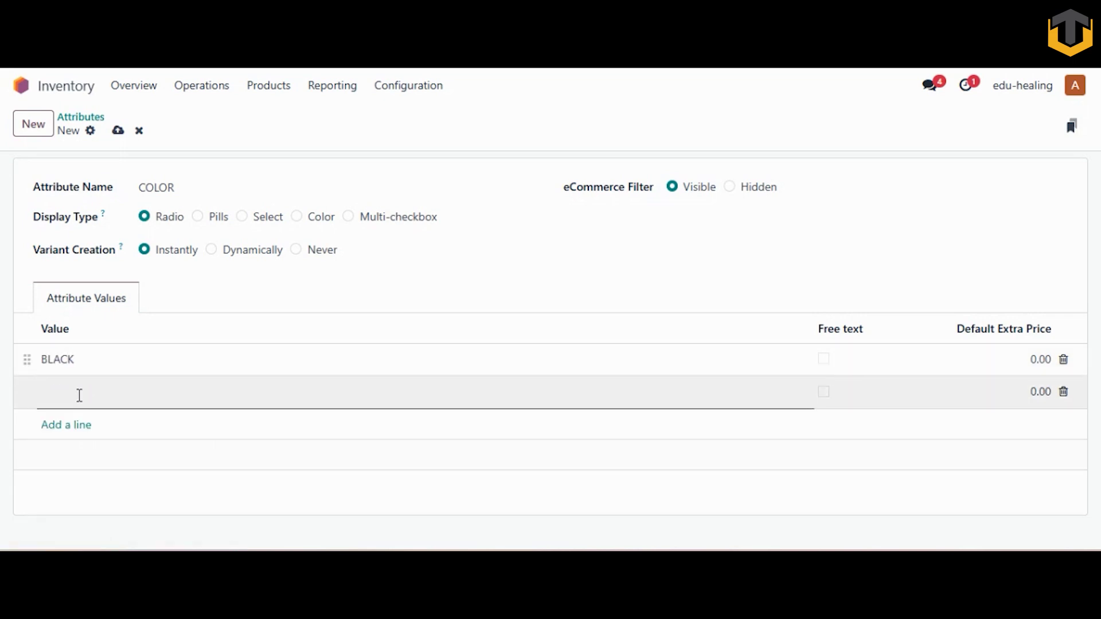
pyautogui.write('BROWN')
pyautogui.click(54, 440)
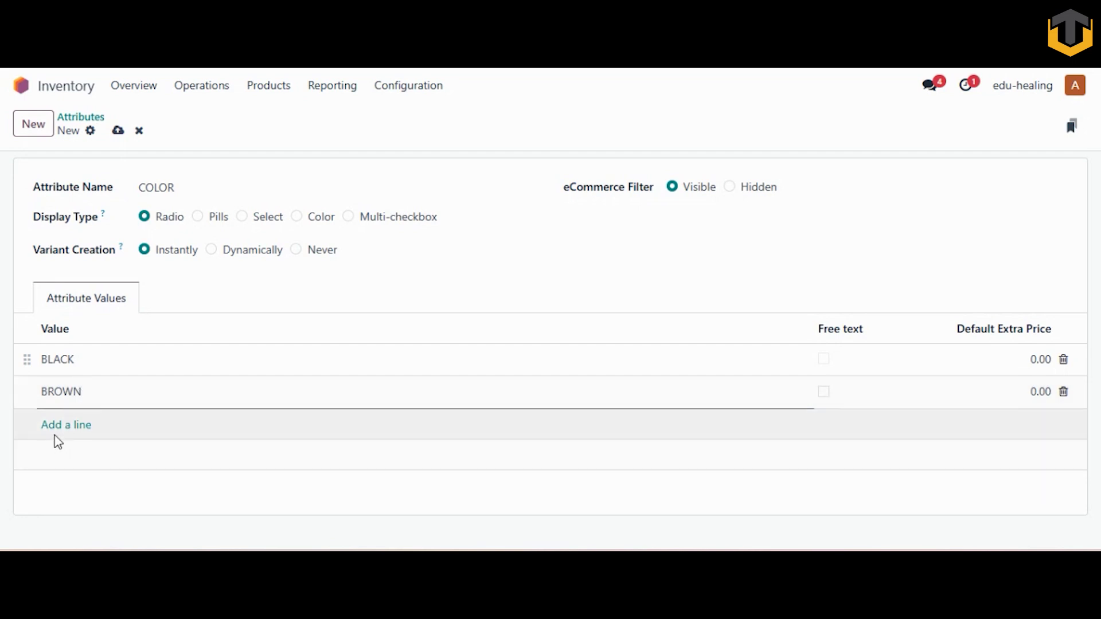
pyautogui.click(52, 425)
pyautogui.write('WHITE')
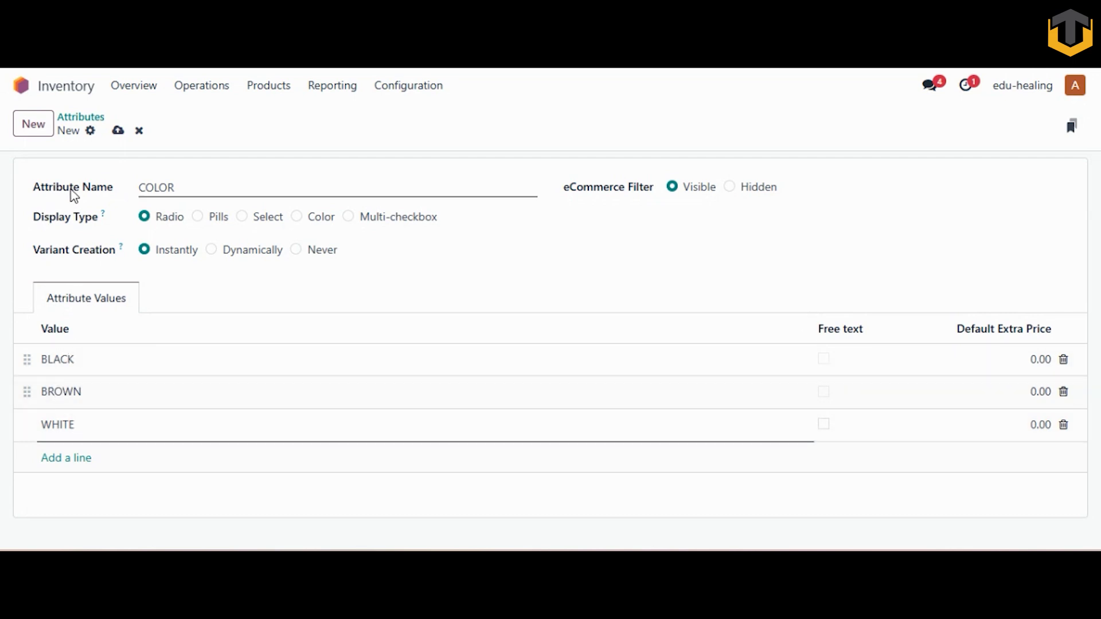
pyautogui.click(118, 130)
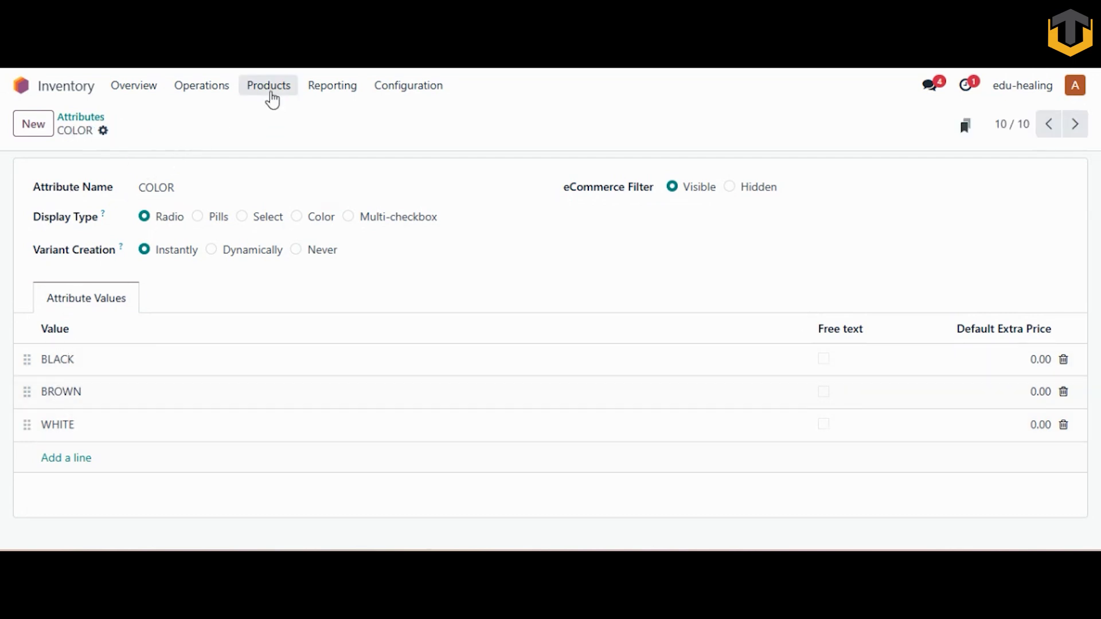
# Reopen the Ergonomic chair product and add the uppercase COLOR attribute to its attributes and variants.
pyautogui.click(271, 91)
pyautogui.click(277, 122)
pyautogui.click(122, 278)
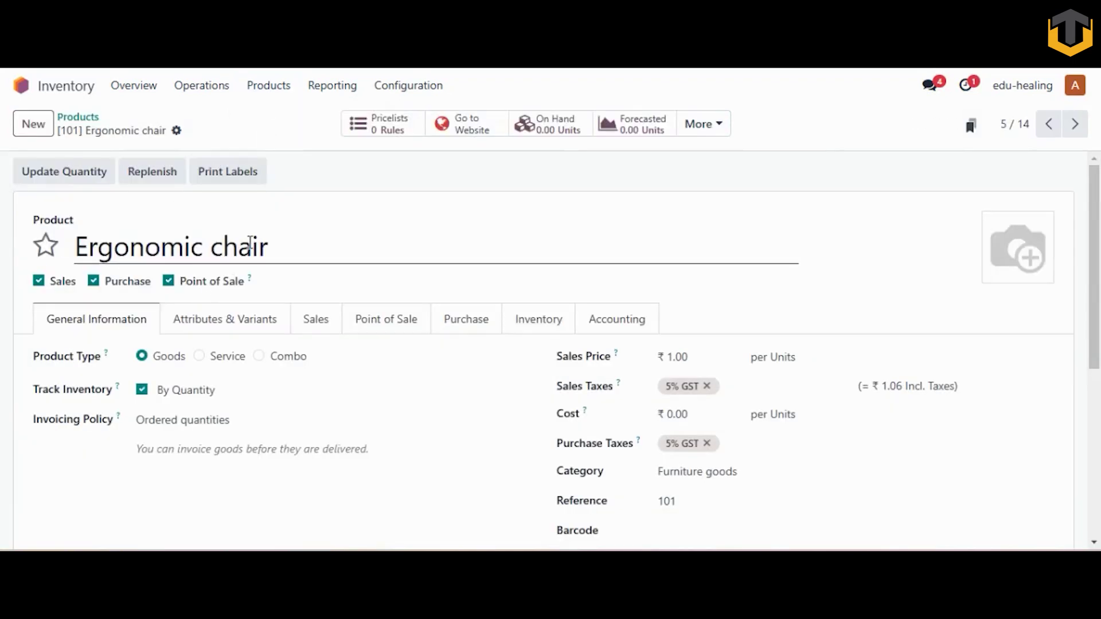
pyautogui.click(241, 335)
pyautogui.click(66, 380)
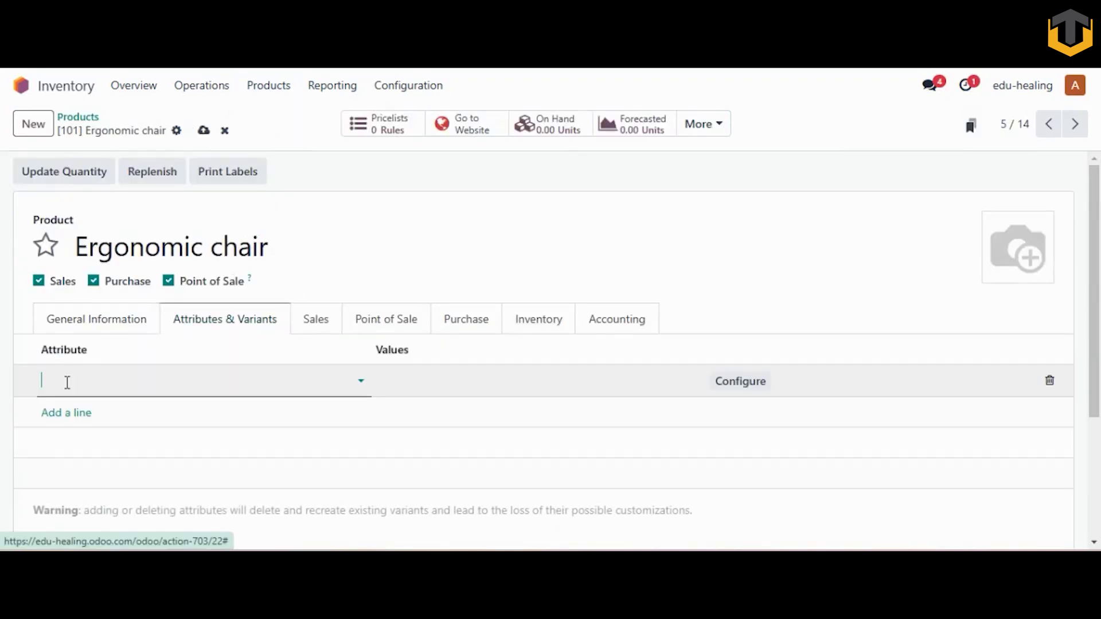
pyautogui.click(67, 383)
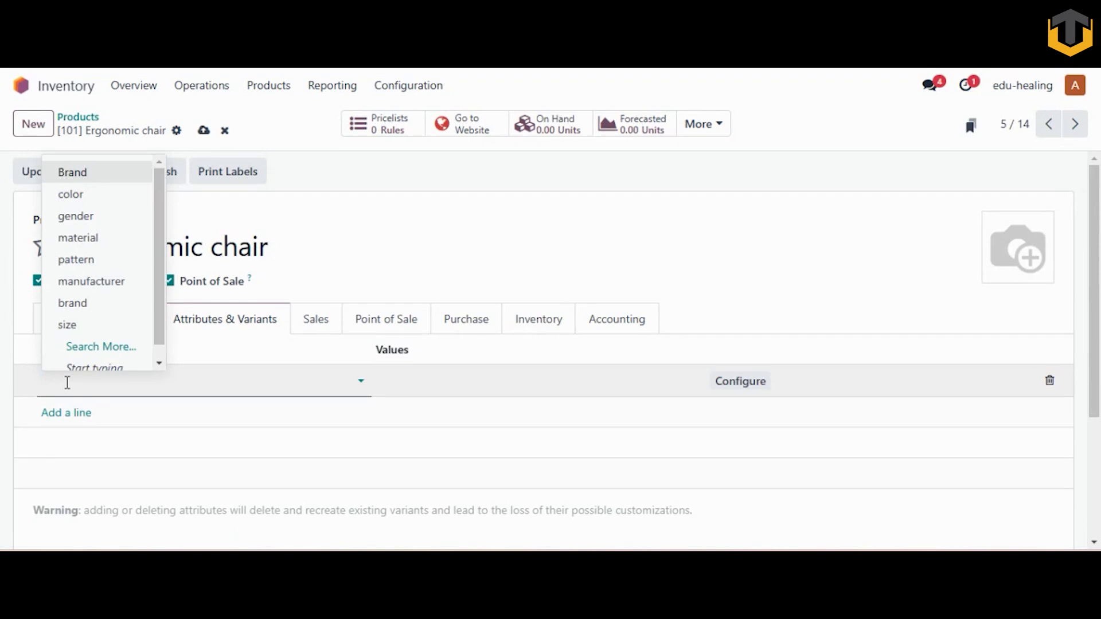
pyautogui.write('COL')
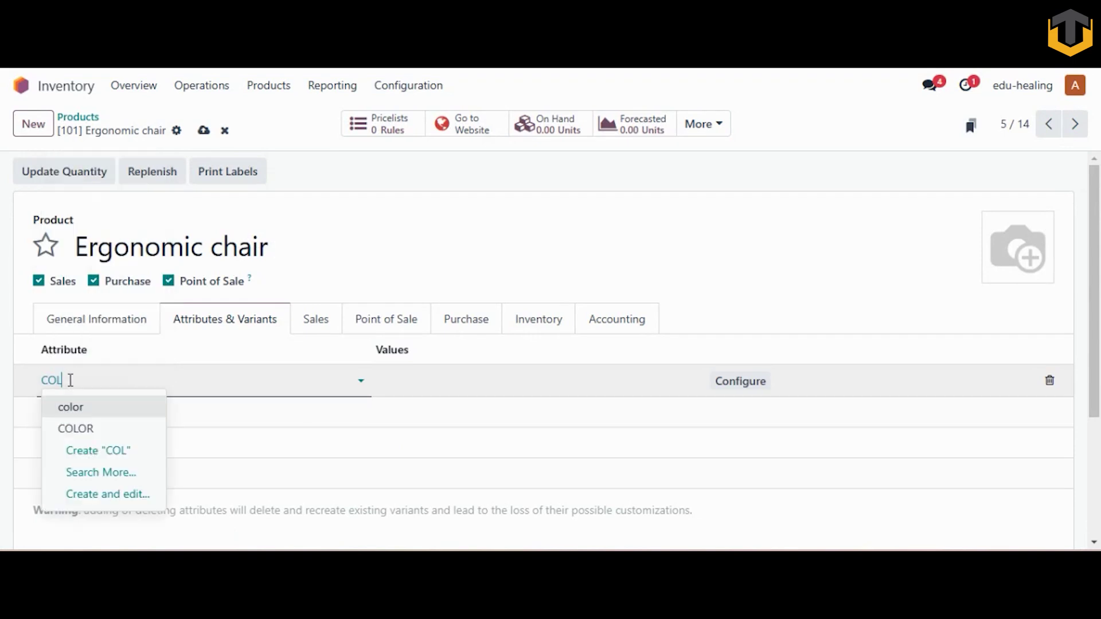
pyautogui.click(86, 422)
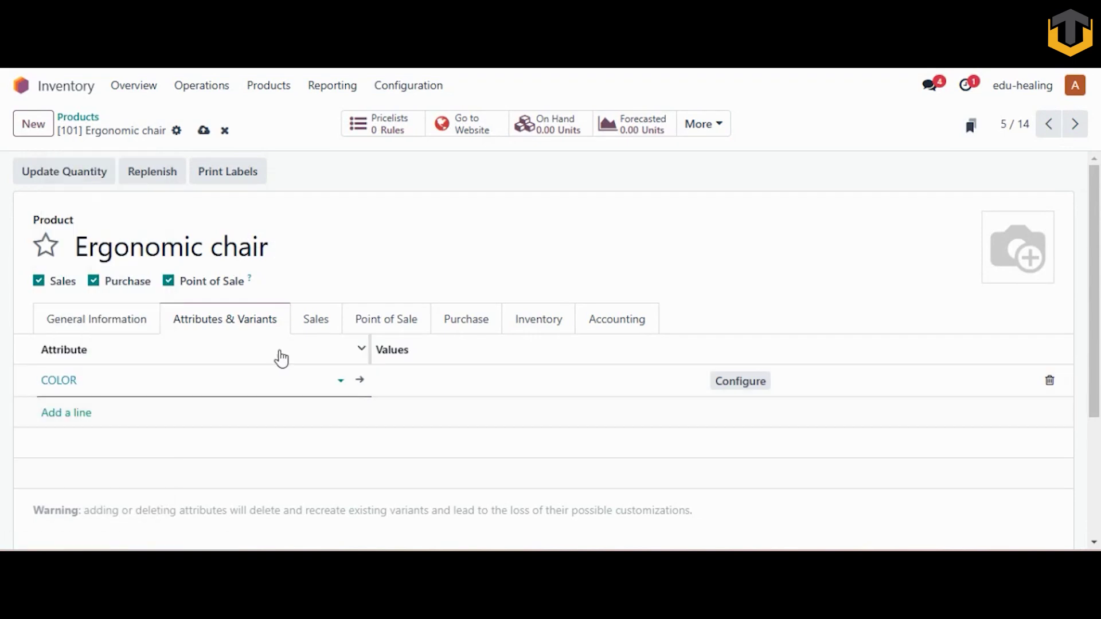
# Assign the values BLACK and BROWN to the chair's COLOR attribute.
pyautogui.click(393, 382)
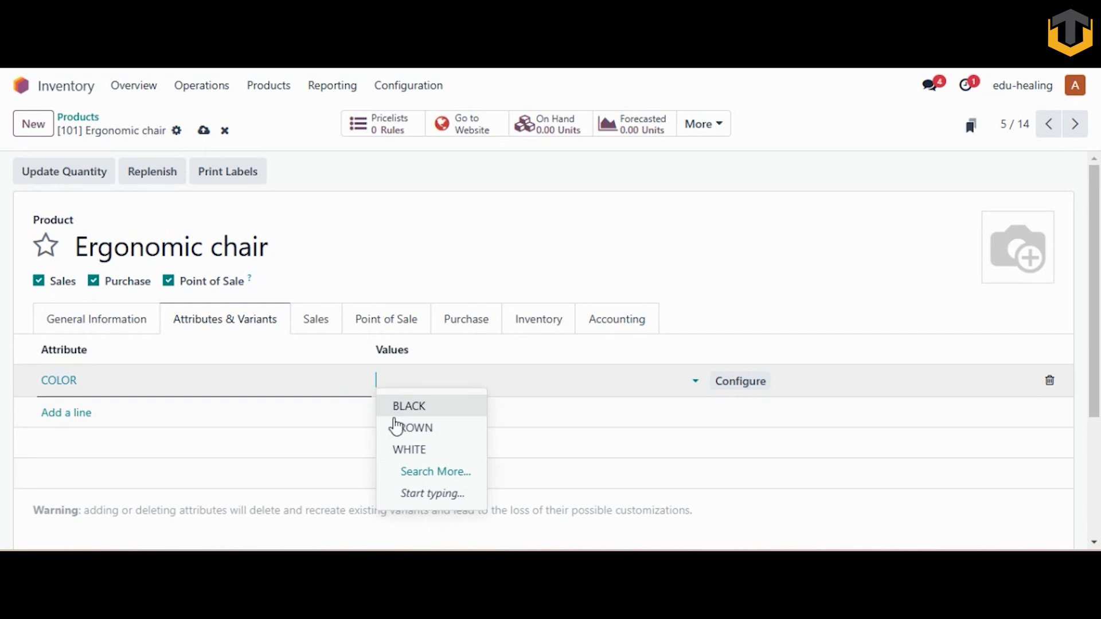
pyautogui.click(397, 407)
pyautogui.click(452, 377)
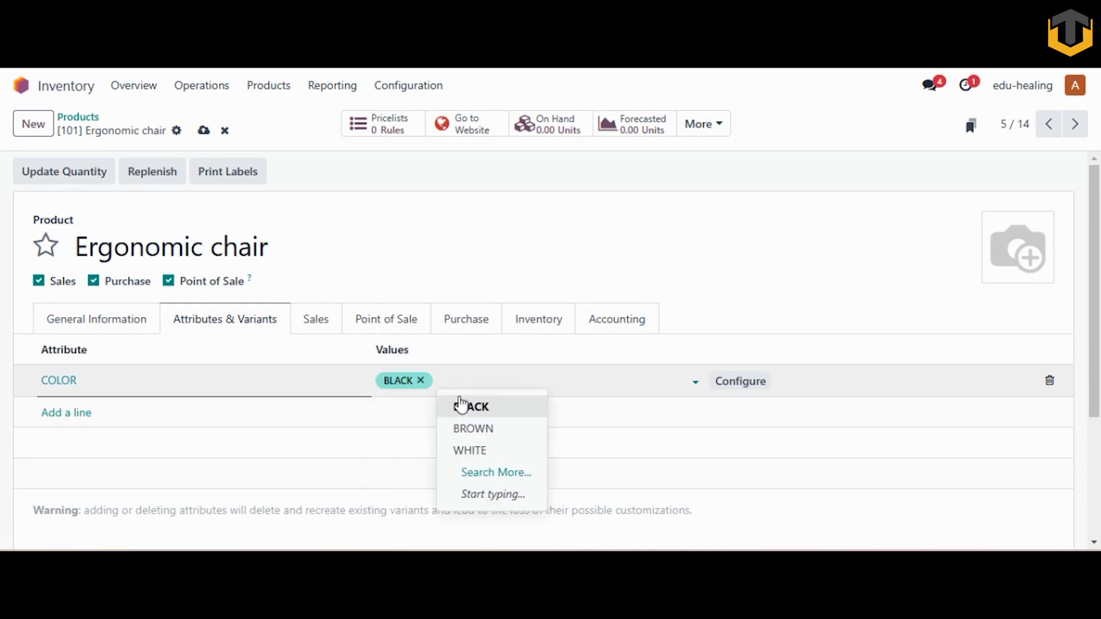
pyautogui.click(459, 426)
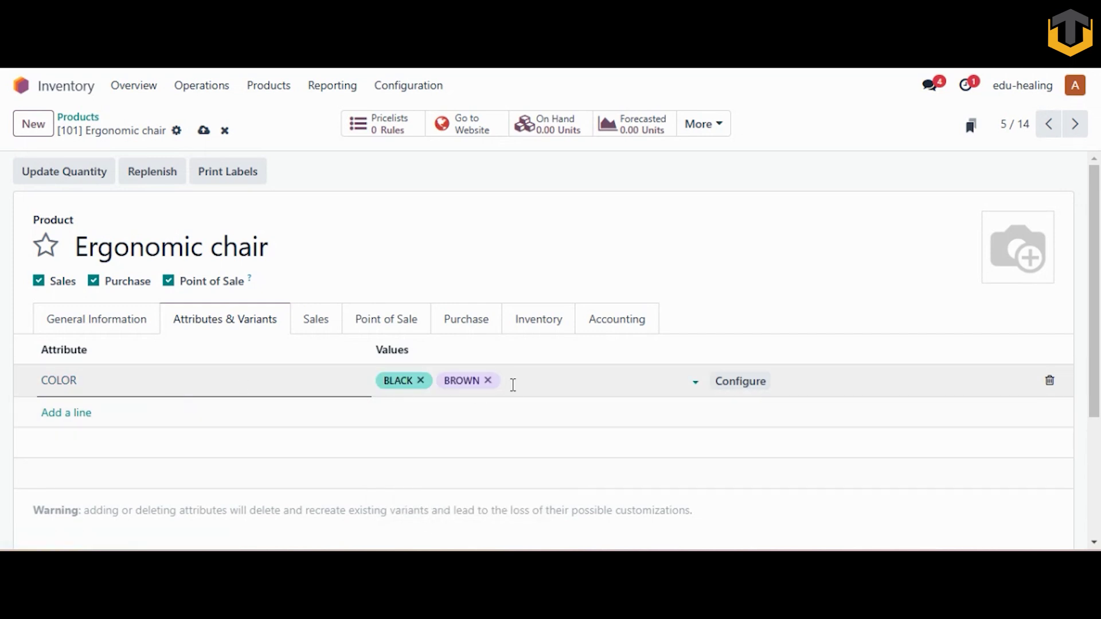
# Open the configuration of the COLOR attribute's values, review the chair's list of variants, and return to the product.
pyautogui.click(731, 383)
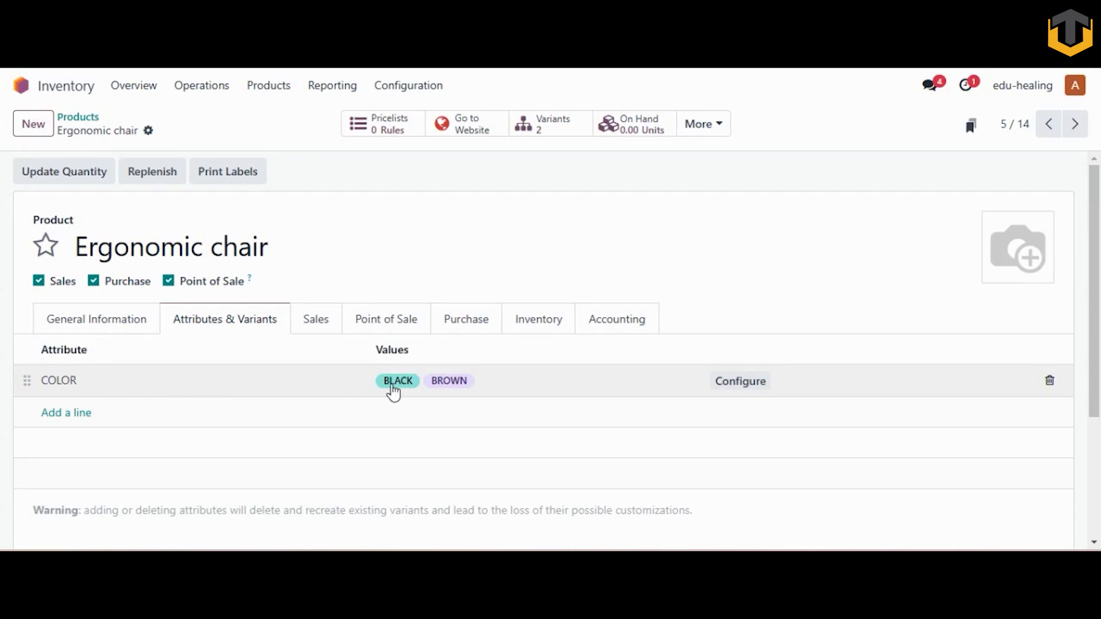
pyautogui.click(556, 135)
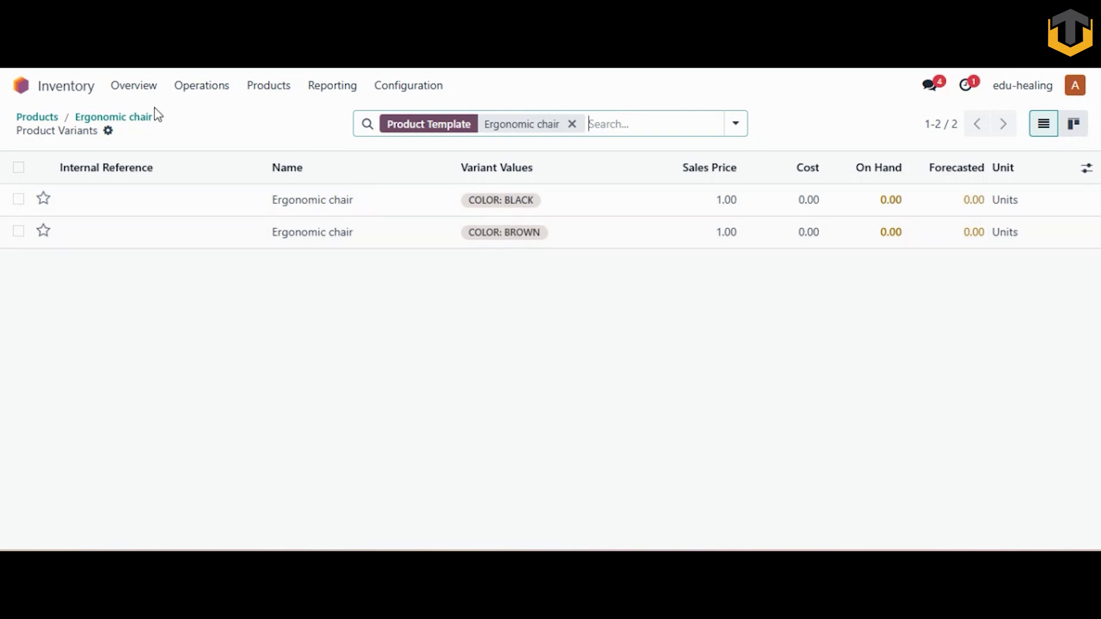
pyautogui.click(129, 118)
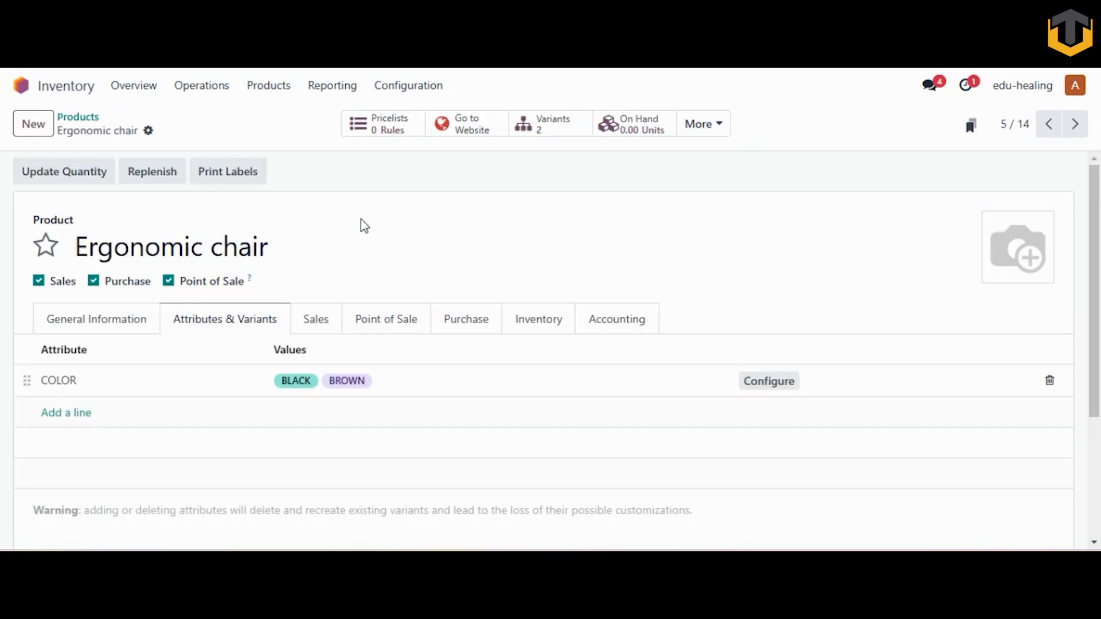
# In the chair's sales settings, enable Show Available Qty for stock below 5 units and place the cursor in the out-of-stock message.
pyautogui.click(325, 328)
pyautogui.scroll(-3, 287, 372)
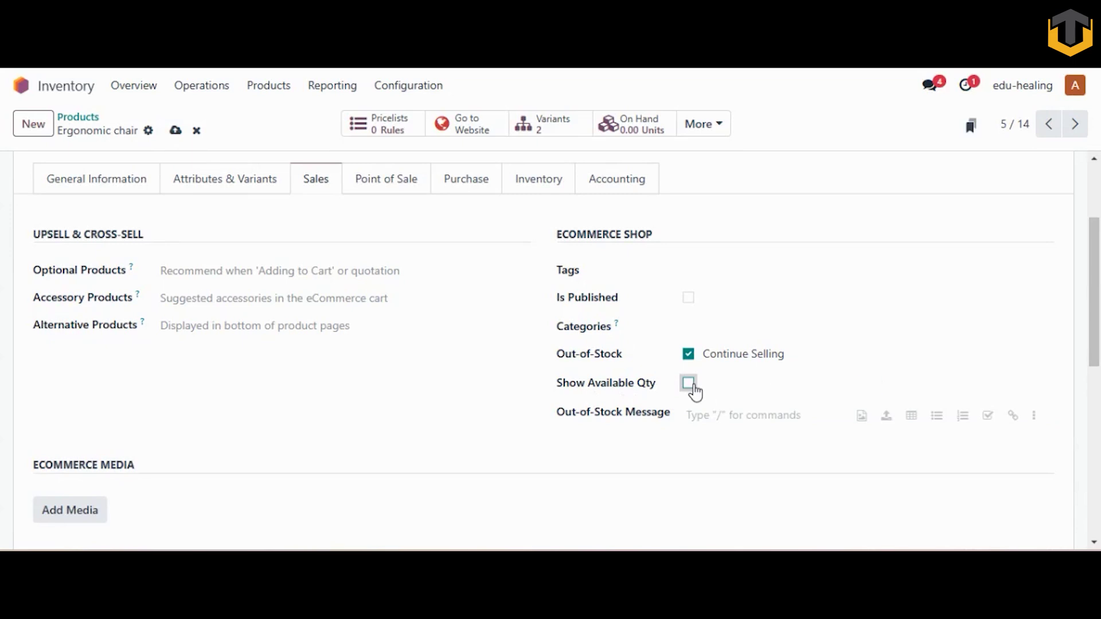
pyautogui.click(688, 383)
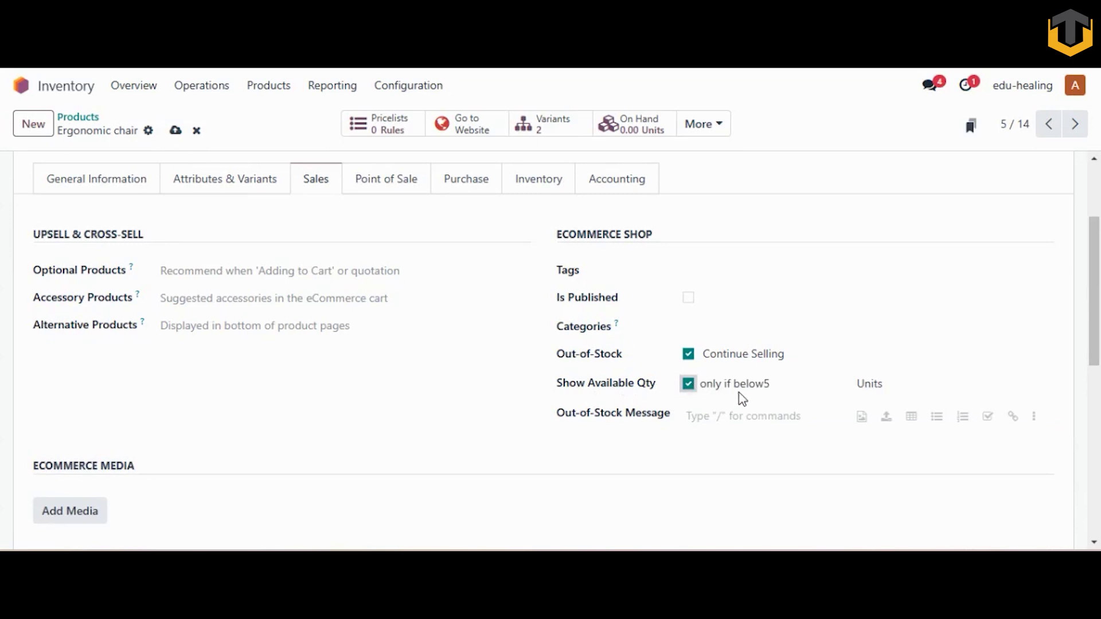
pyautogui.press('Tab')
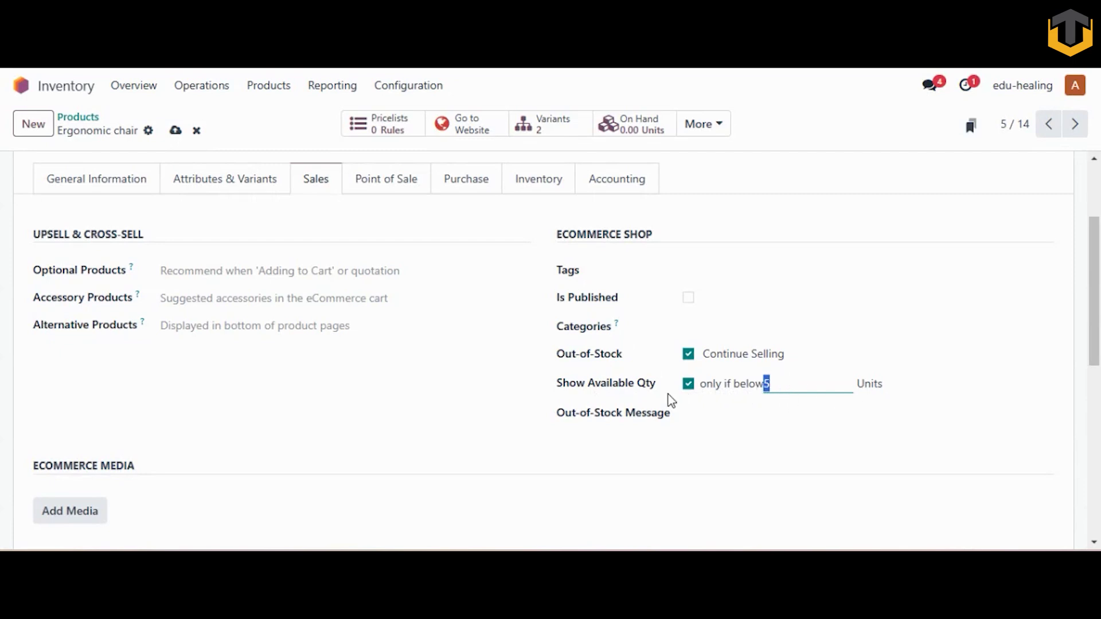
pyautogui.click(712, 422)
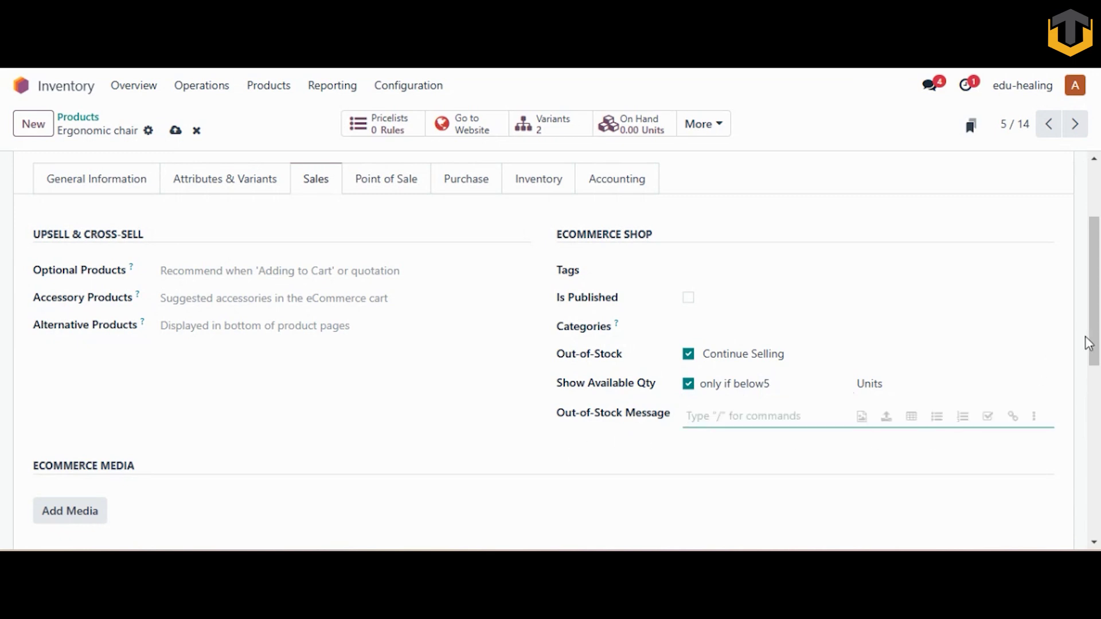
# Examine the eCommerce media, quotation description, eCommerce description and re-invoicing options in the chair's sales settings.
pyautogui.moveTo(1094, 344); pyautogui.dragTo(1066, 431)
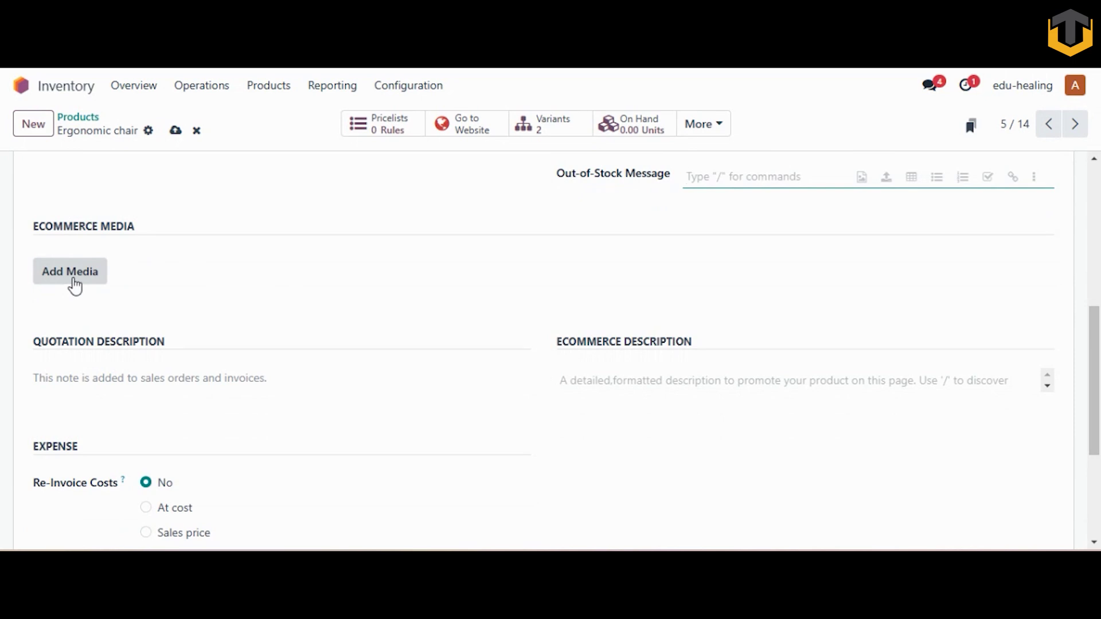
pyautogui.scroll(-1, 185, 319)
pyautogui.click(185, 319)
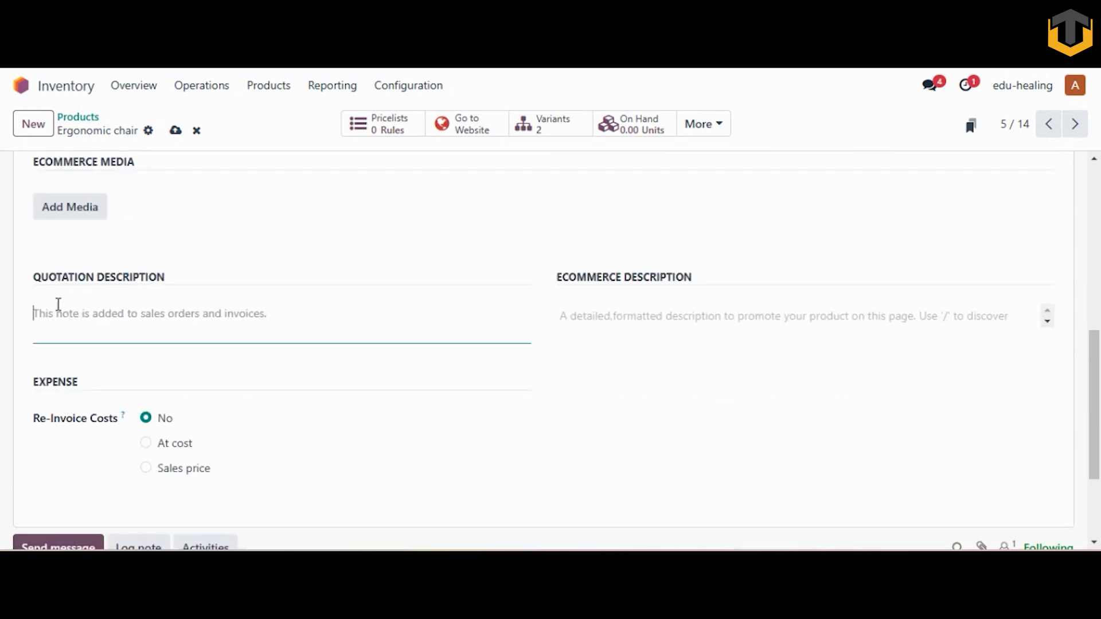
pyautogui.click(204, 285)
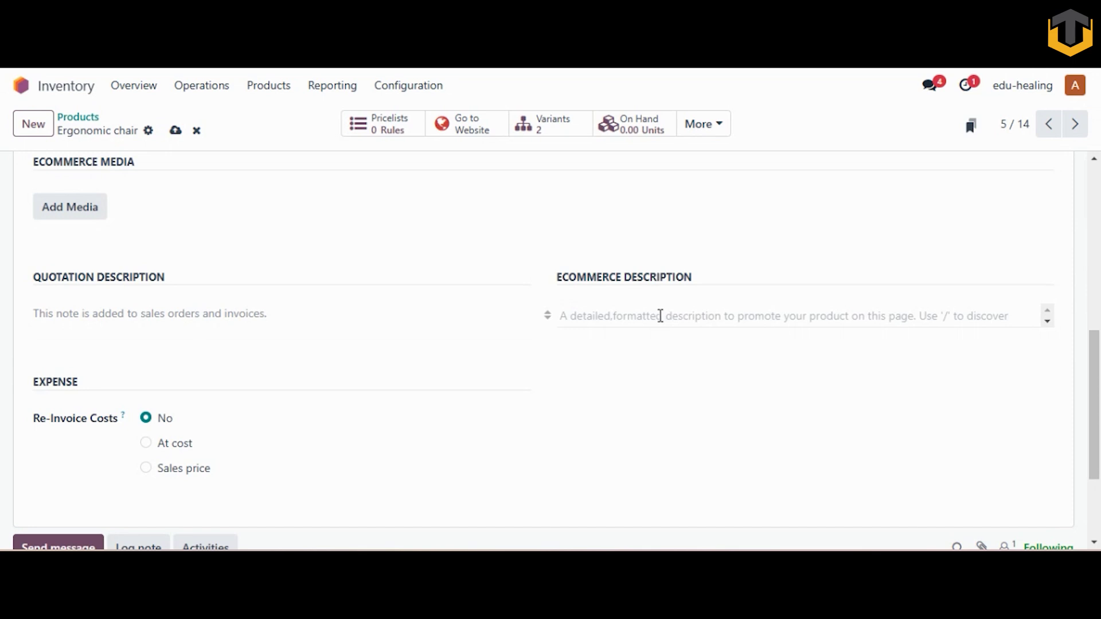
pyautogui.scroll(7, 660, 316)
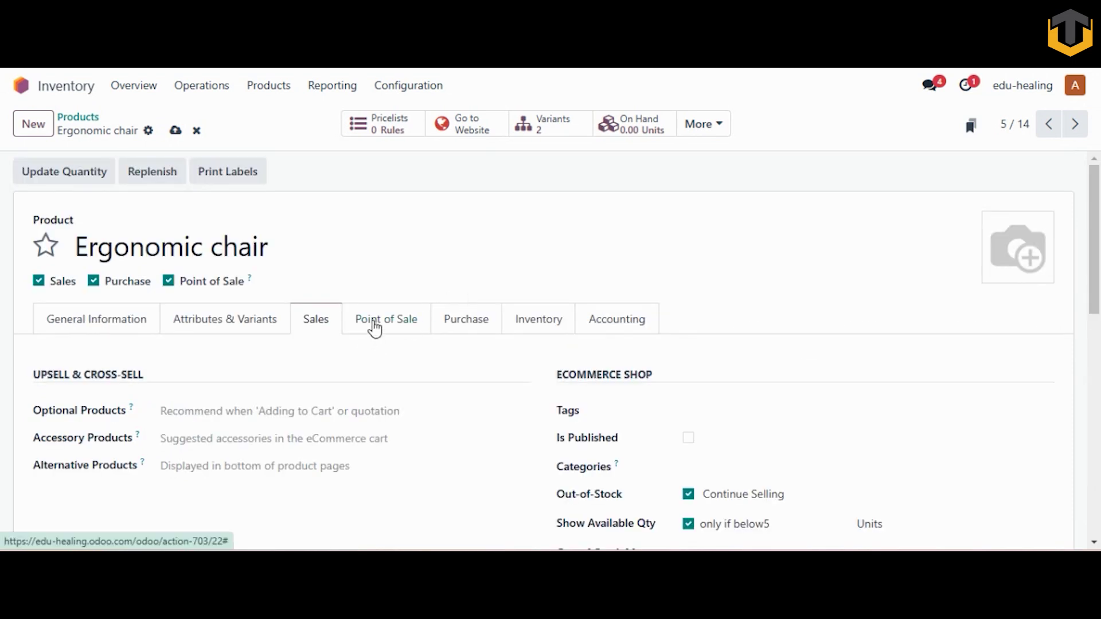
# Enable To Weigh With Scale in the chair's point of sale settings and check the available categories, leaving the category empty.
pyautogui.click(374, 329)
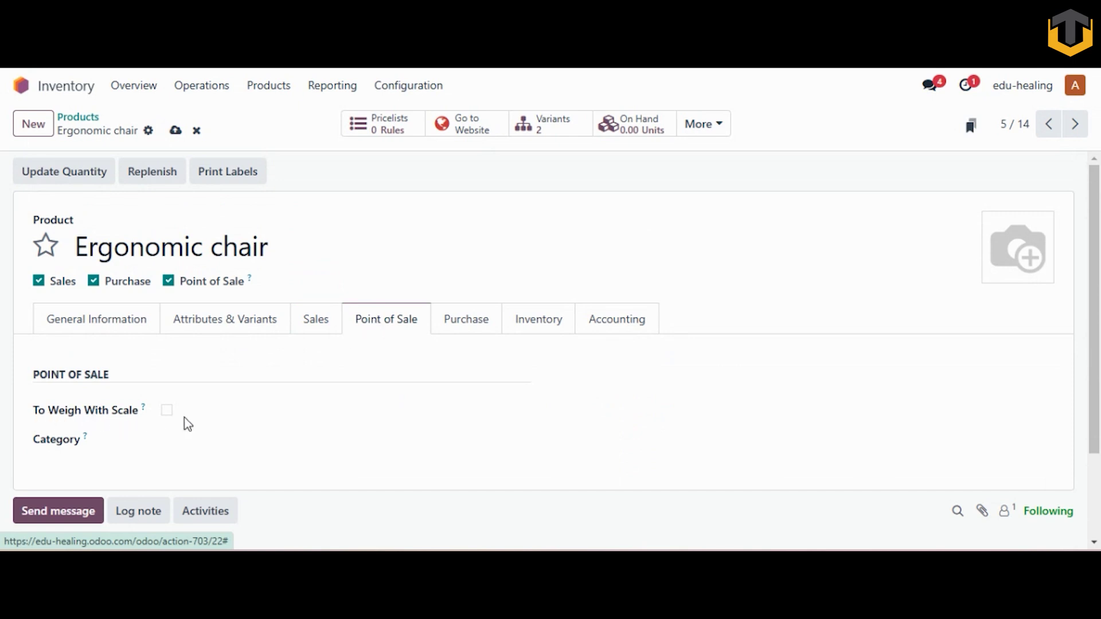
pyautogui.click(167, 410)
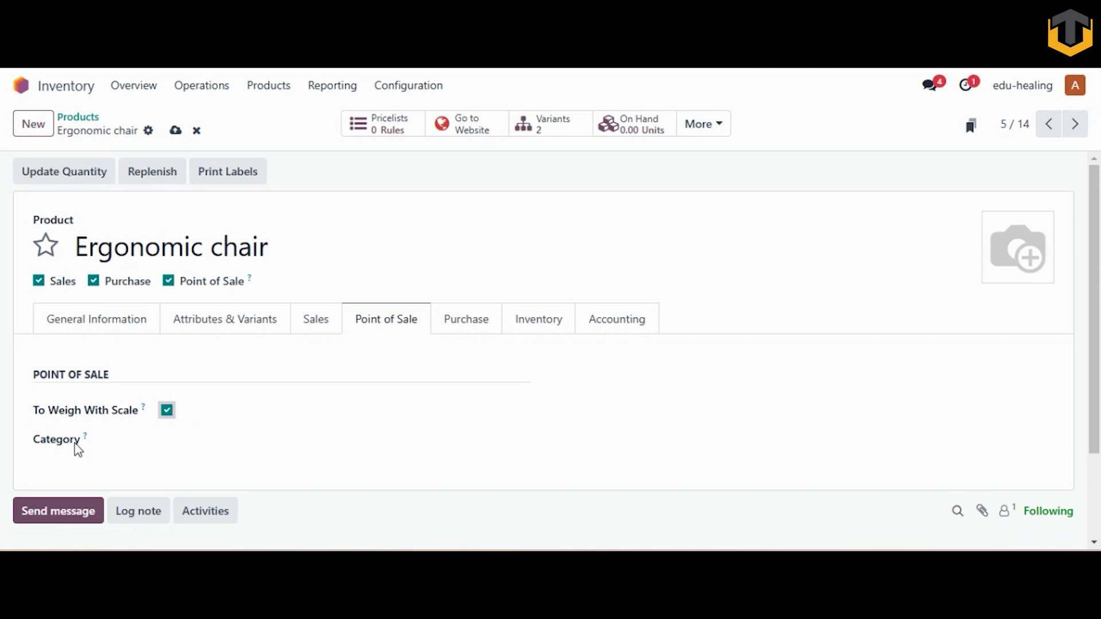
pyautogui.click(178, 442)
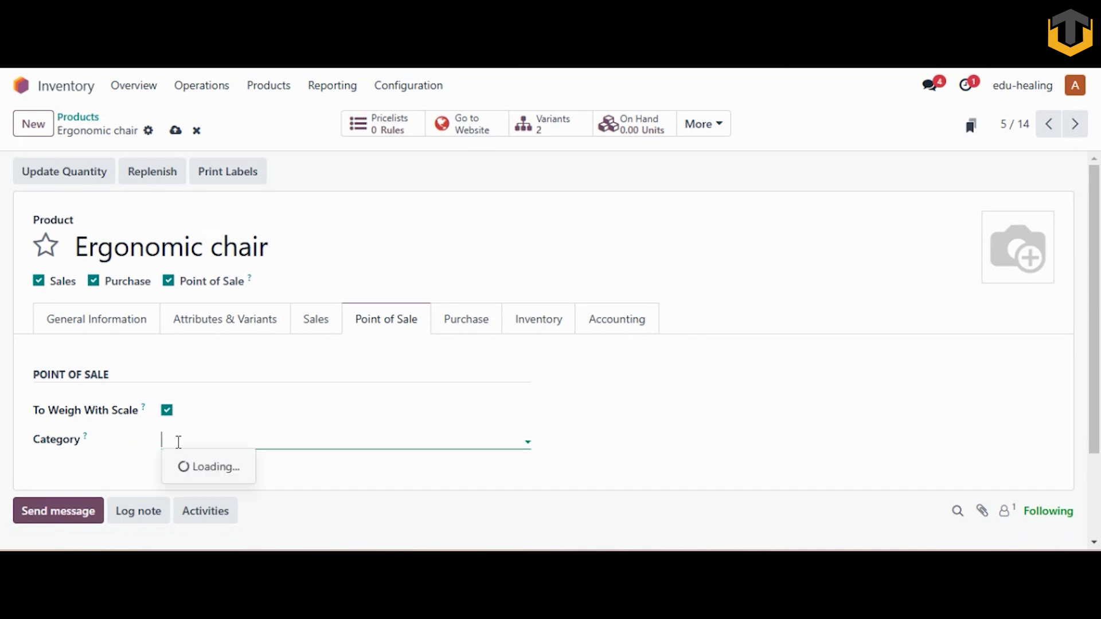
pyautogui.click(441, 467)
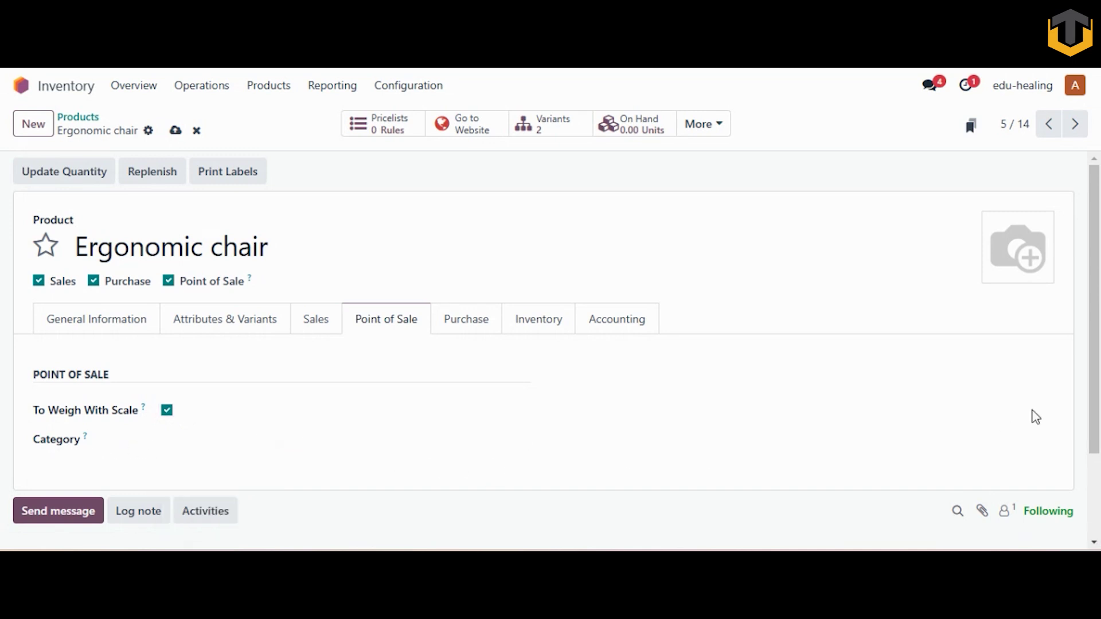
# In the chair's purchase settings, add a vendor line with the first suggested vendor and the variant Ergonomic chair (BLACK).
pyautogui.click(466, 319)
pyautogui.scroll(-1, 466, 319)
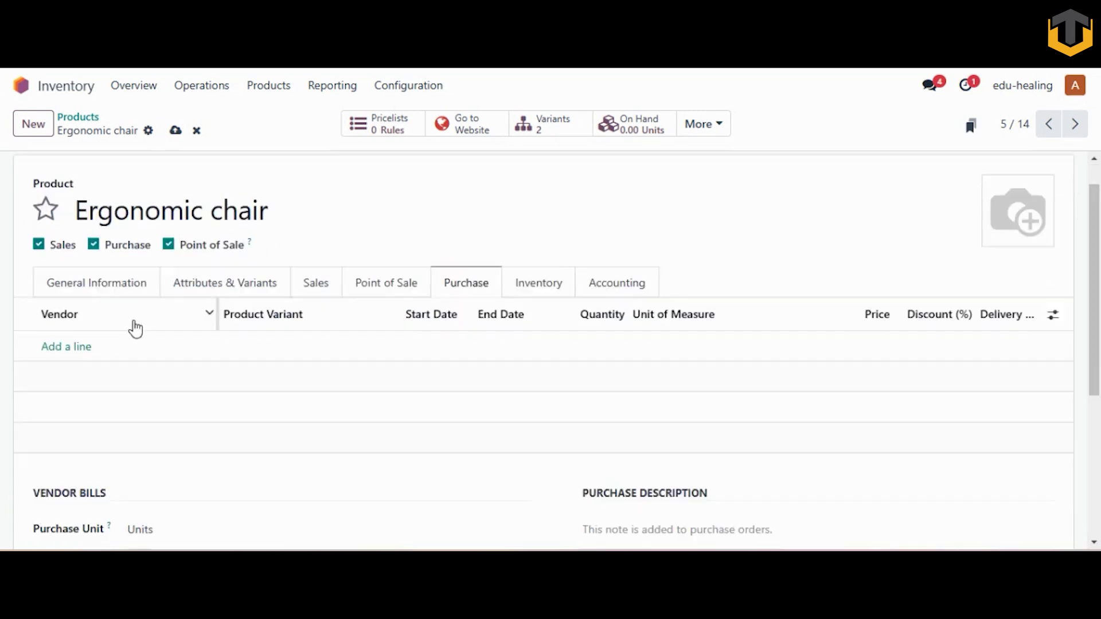
pyautogui.click(63, 358)
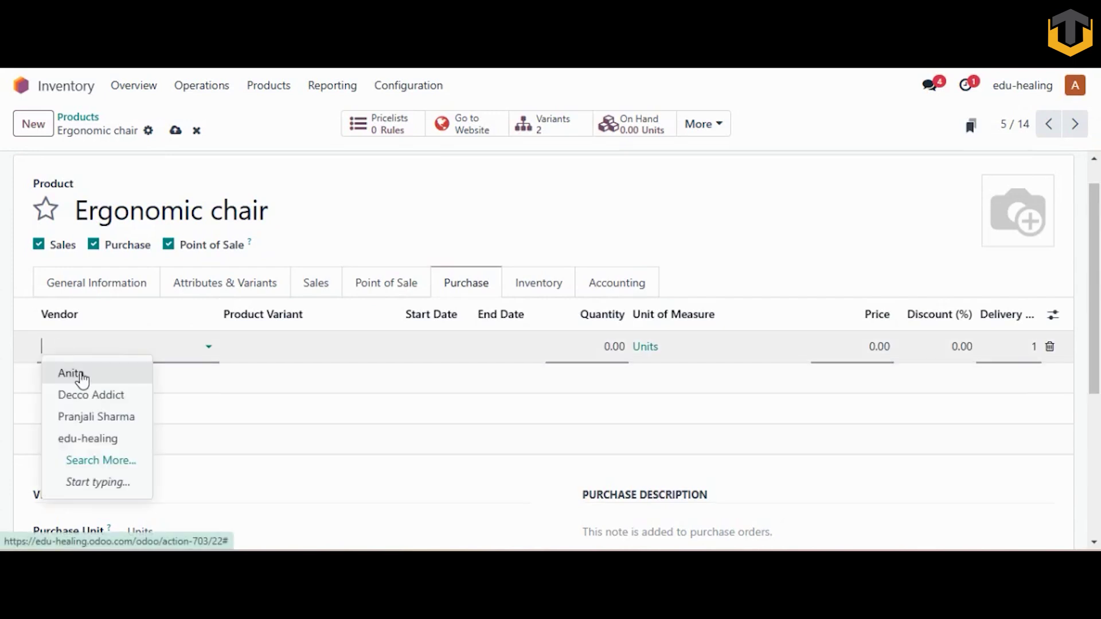
pyautogui.click(82, 378)
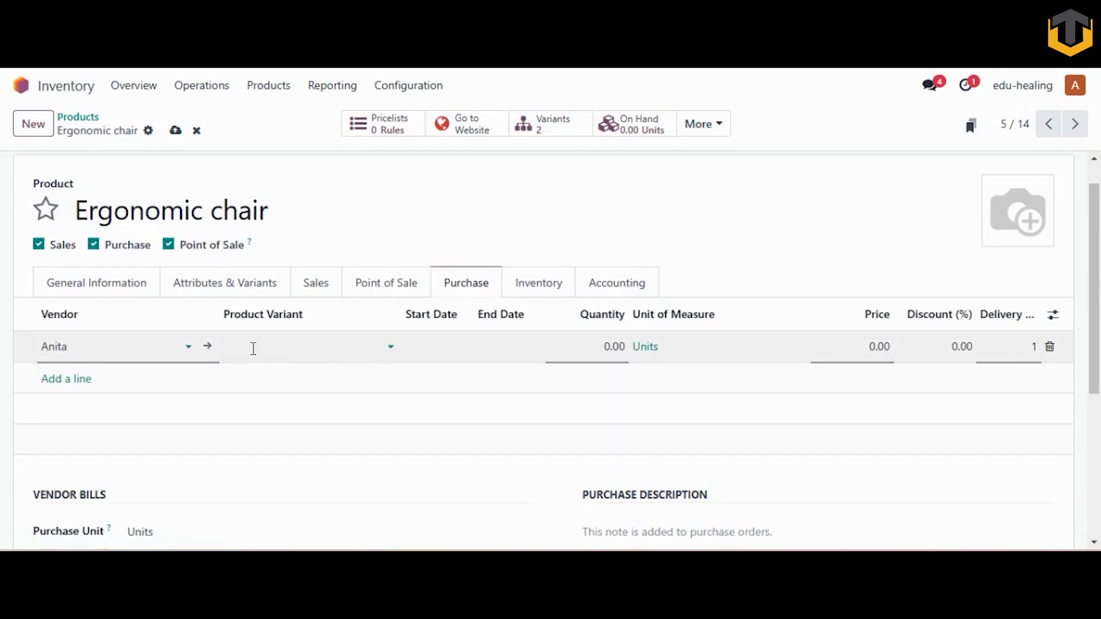
pyautogui.click(252, 347)
pyautogui.click(302, 375)
pyautogui.moveTo(1026, 328)
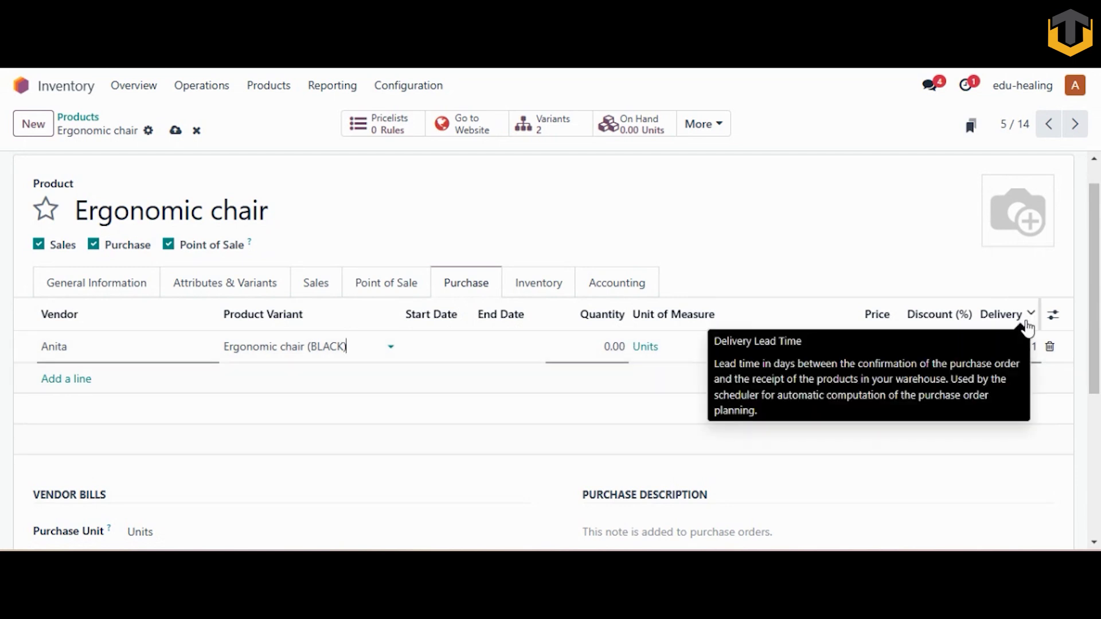
# Examine the chair's inventory routes, logistics and transfer description fields, as well as its income and expense account settings.
pyautogui.scroll(-3, 912, 424)
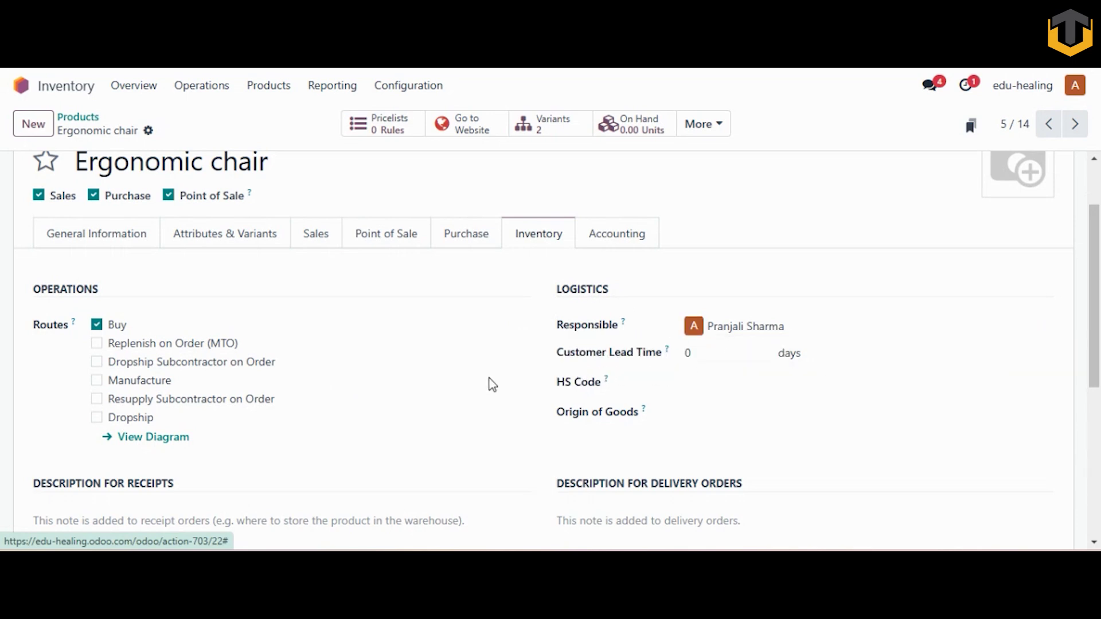
pyautogui.moveTo(1093, 363); pyautogui.dragTo(1043, 401)
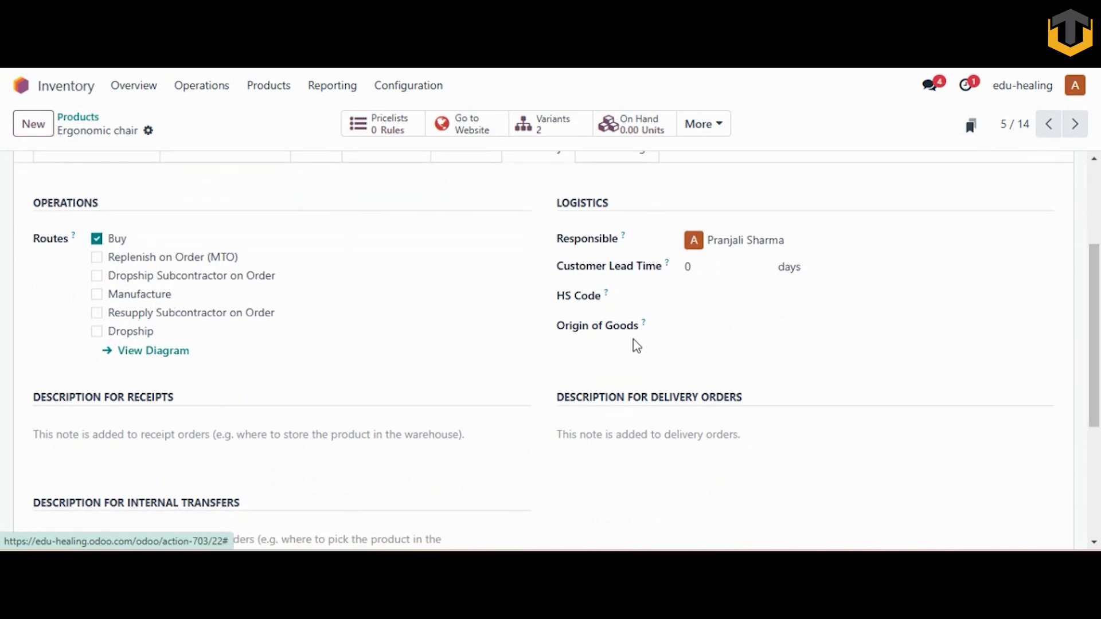
pyautogui.scroll(-2, 619, 366)
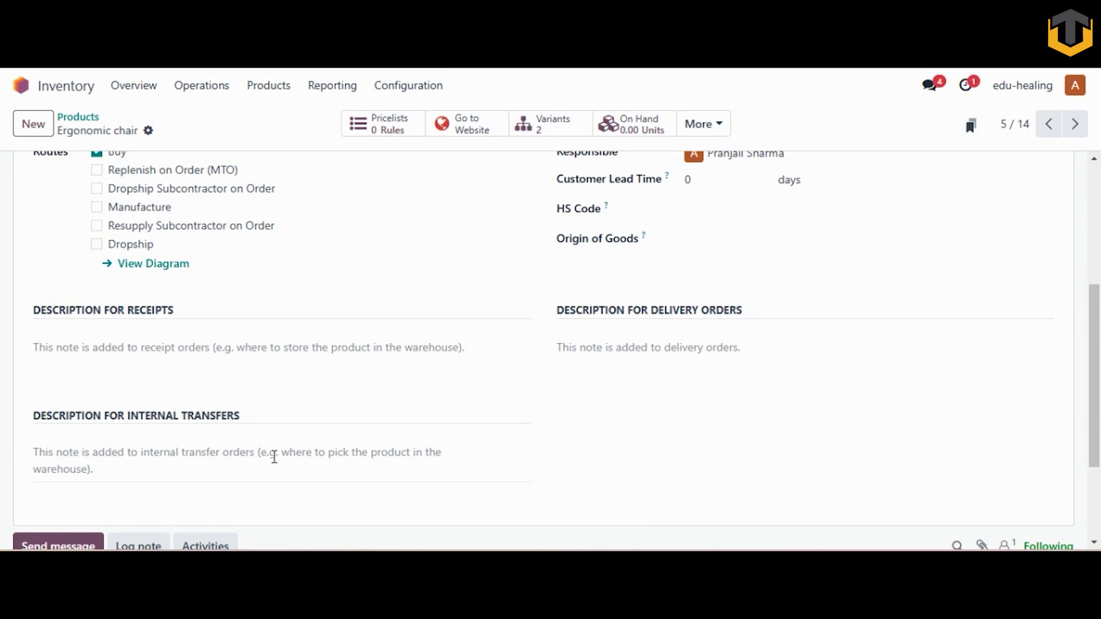
pyautogui.scroll(4, 272, 457)
pyautogui.click(606, 277)
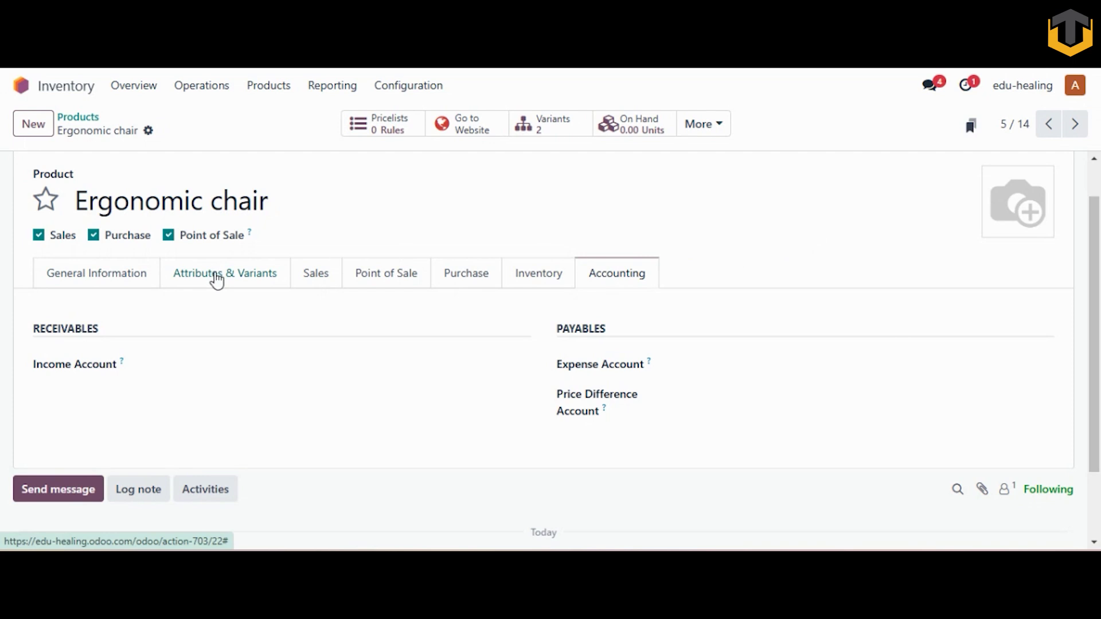
pyautogui.scroll(1, 336, 204)
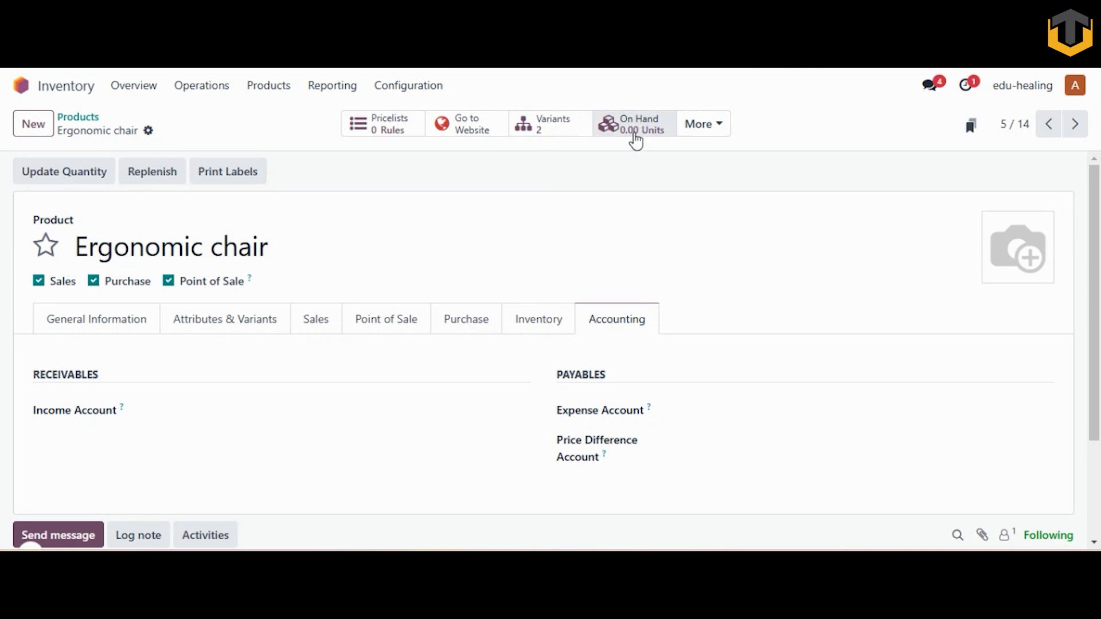
# Record an on-hand quantity of 10 units of Ergonomic chair (BLACK) in WH/Stock, save it and return to the product.
pyautogui.click(62, 179)
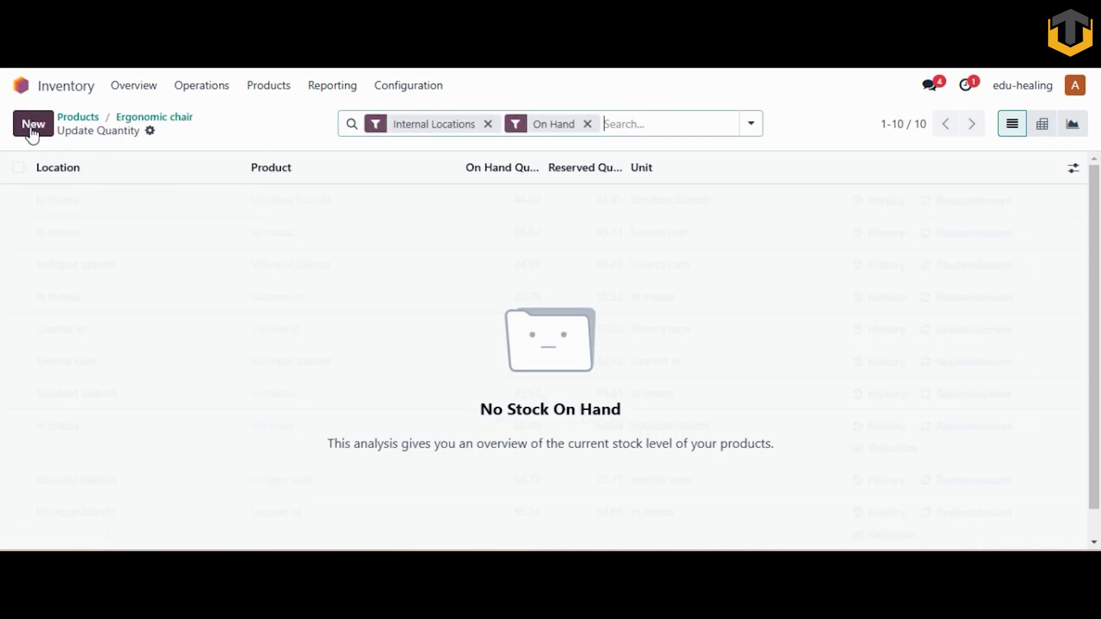
pyautogui.click(33, 133)
pyautogui.click(357, 209)
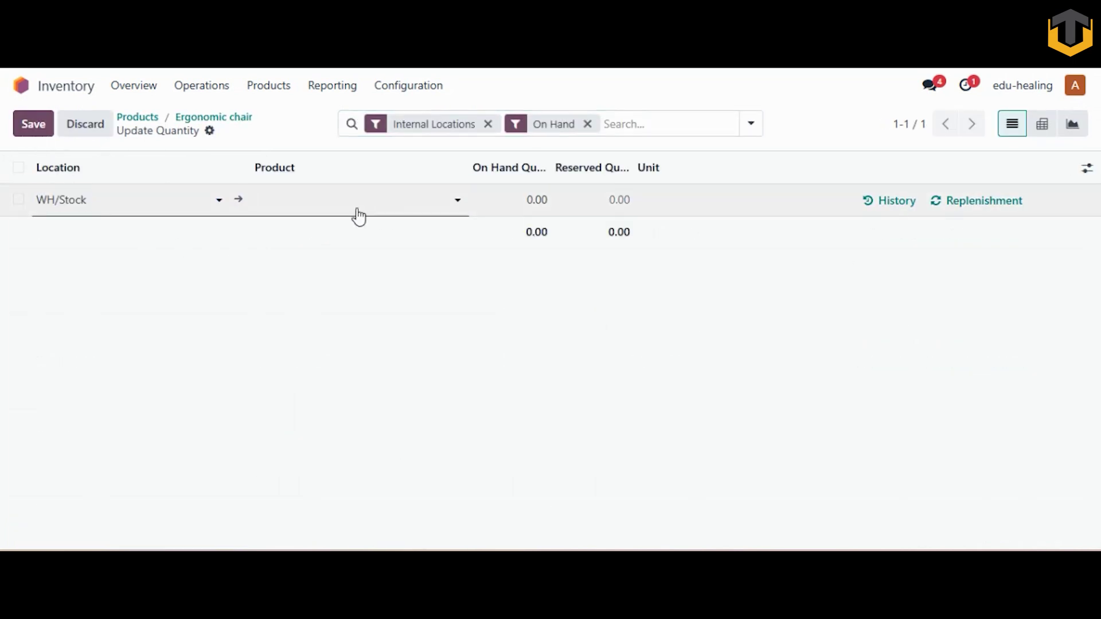
pyautogui.write('ERG')
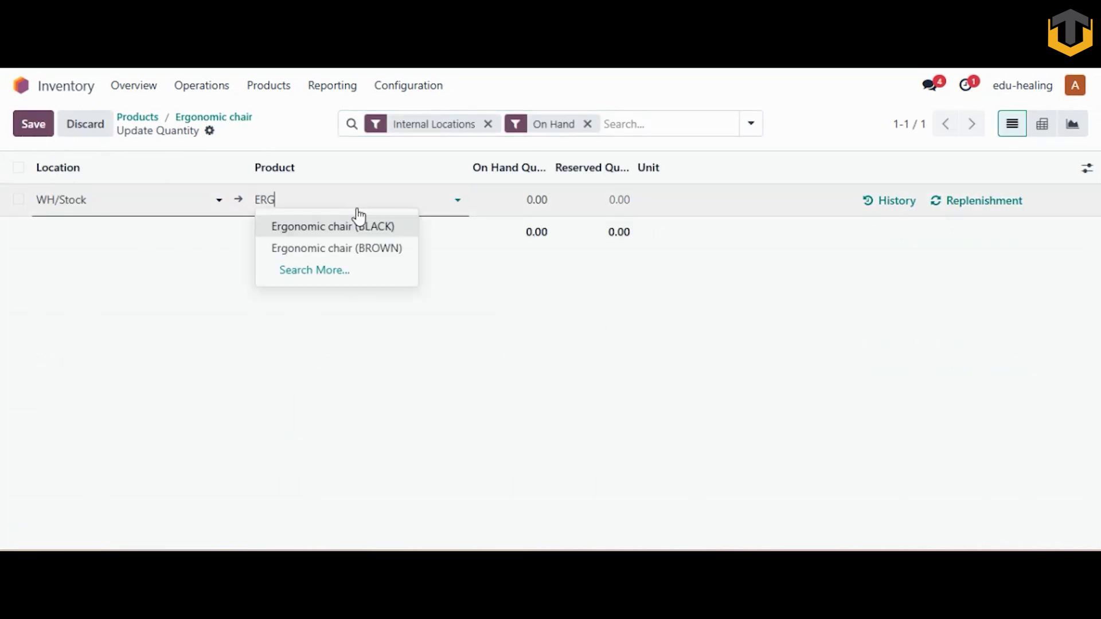
pyautogui.click(348, 227)
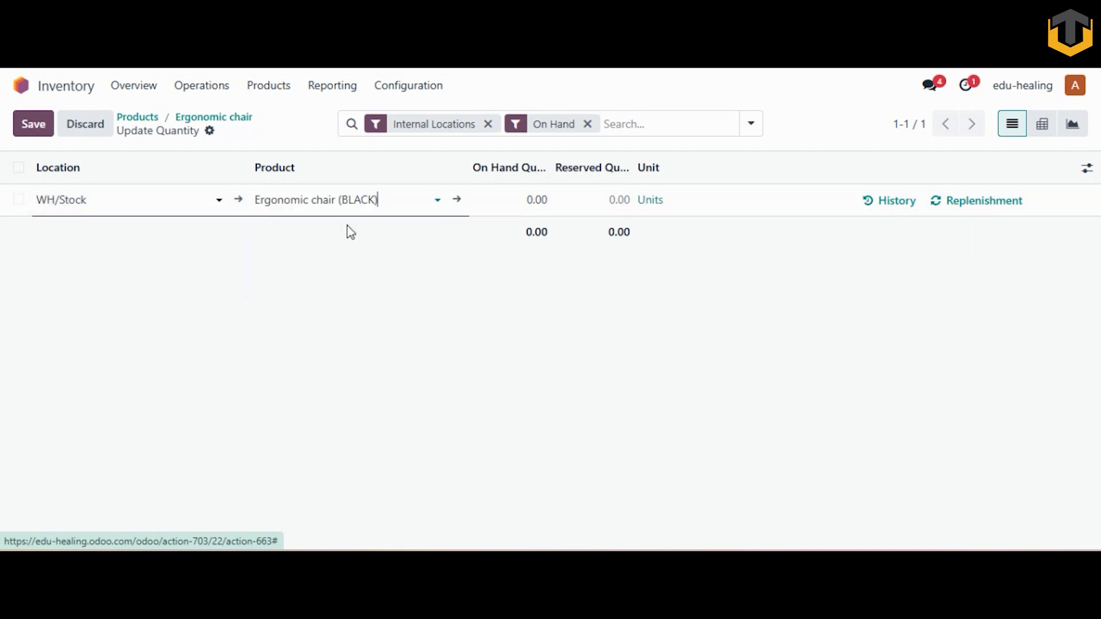
pyautogui.click(614, 205)
pyautogui.click(542, 201)
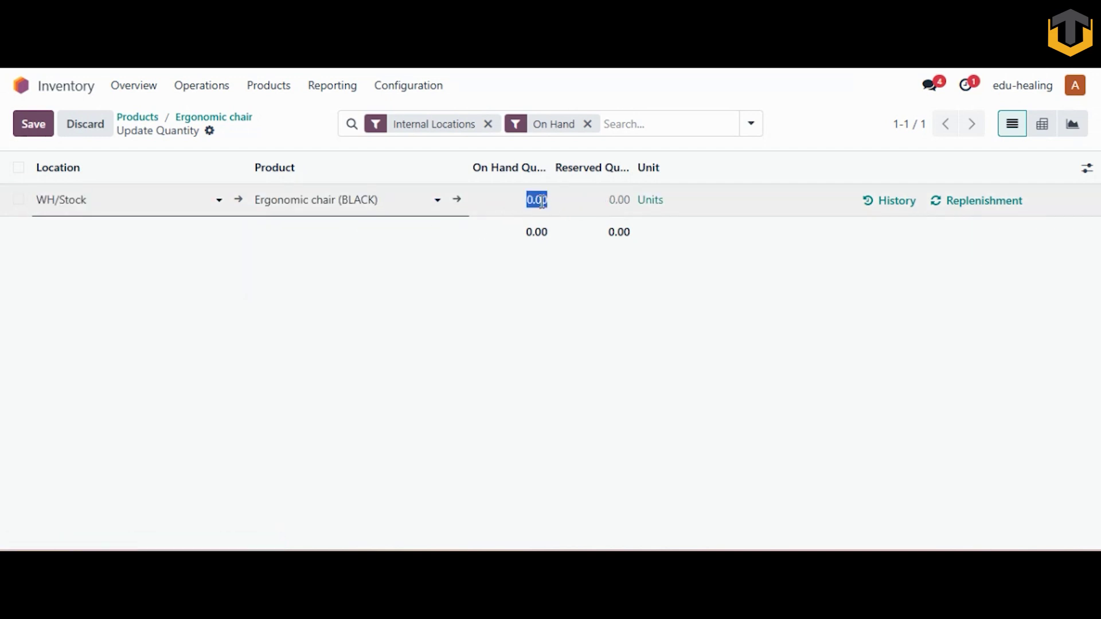
pyautogui.write('10')
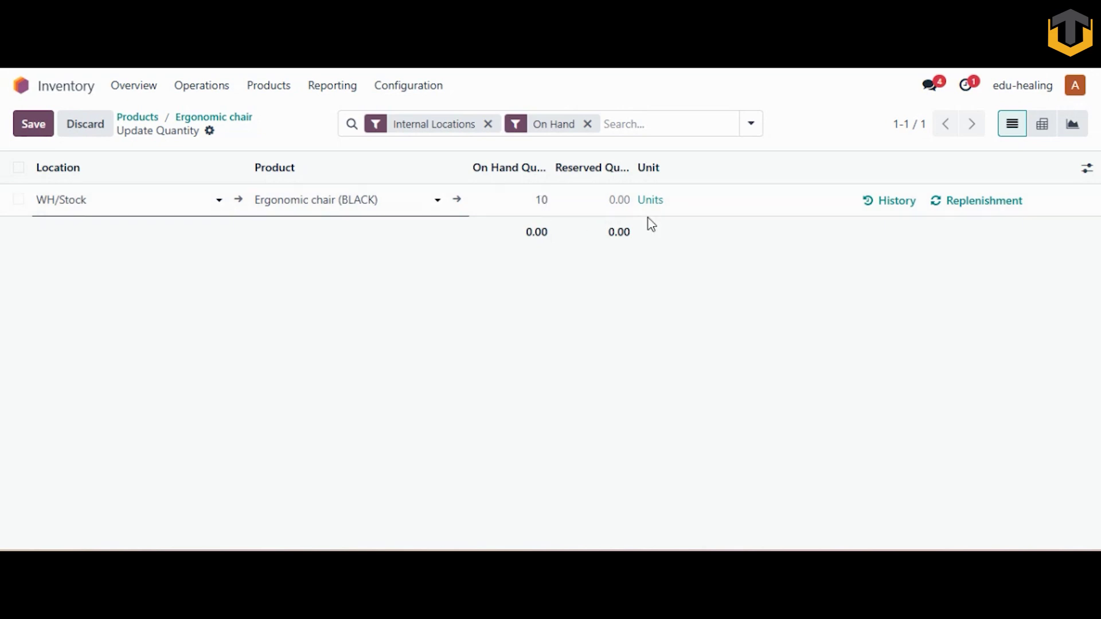
pyautogui.click(33, 131)
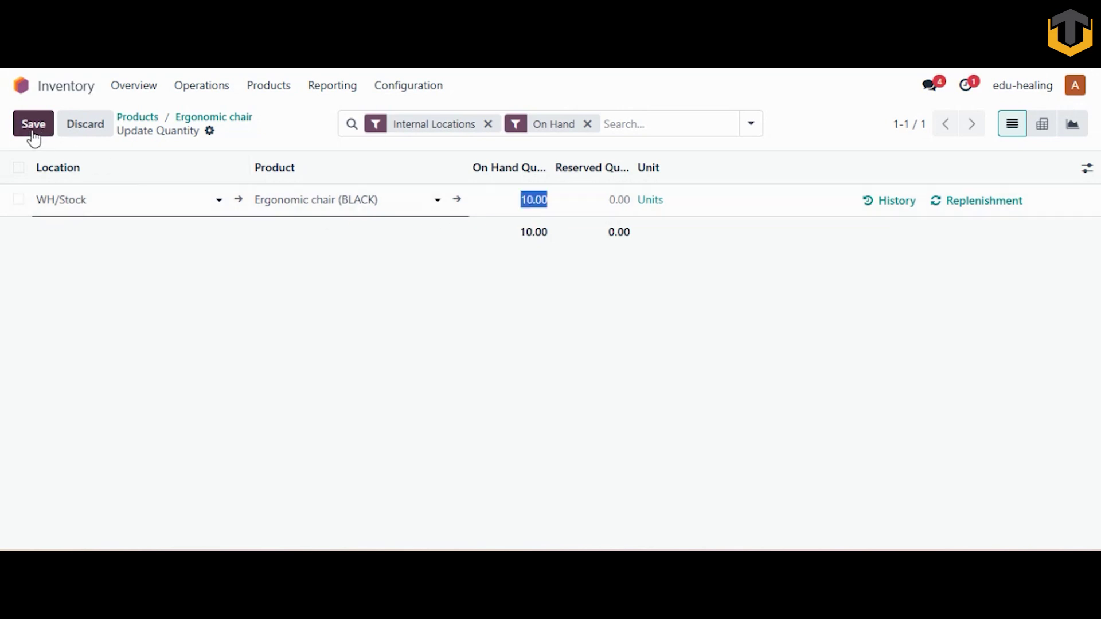
pyautogui.click(181, 118)
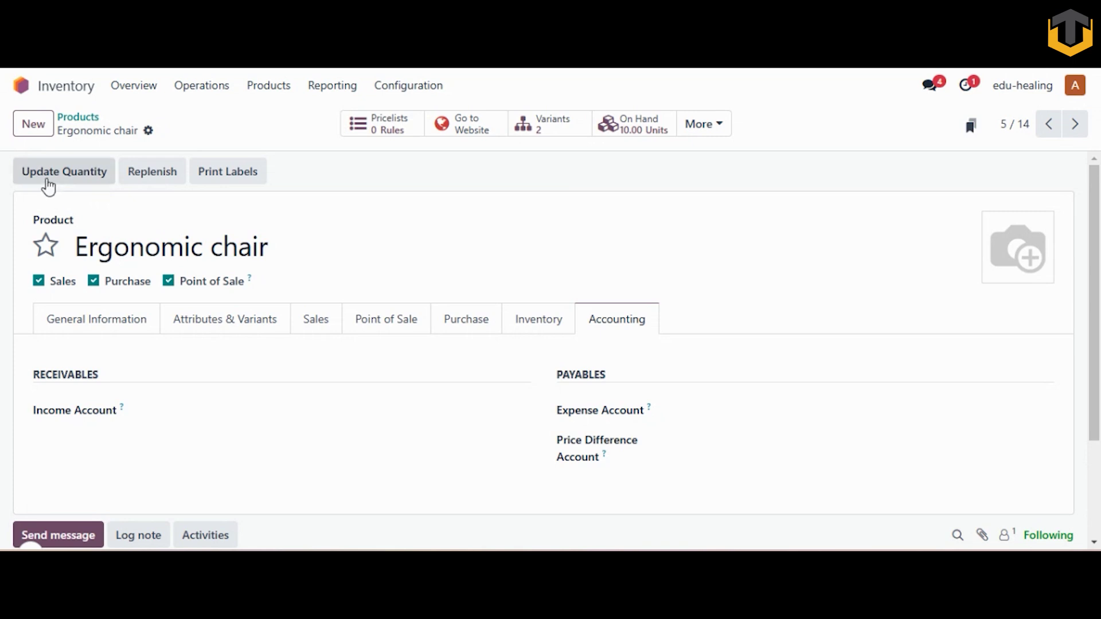
# Create a reordering rule for Ergonomic chair (BLACK) at location WH/Stock.
pyautogui.click(703, 124)
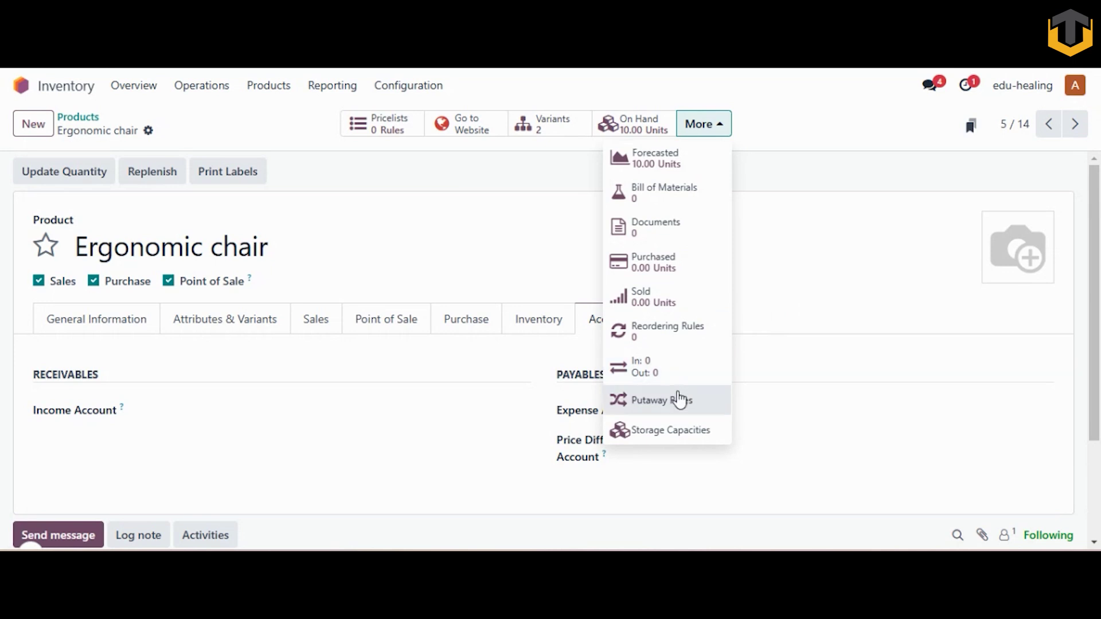
pyautogui.click(711, 339)
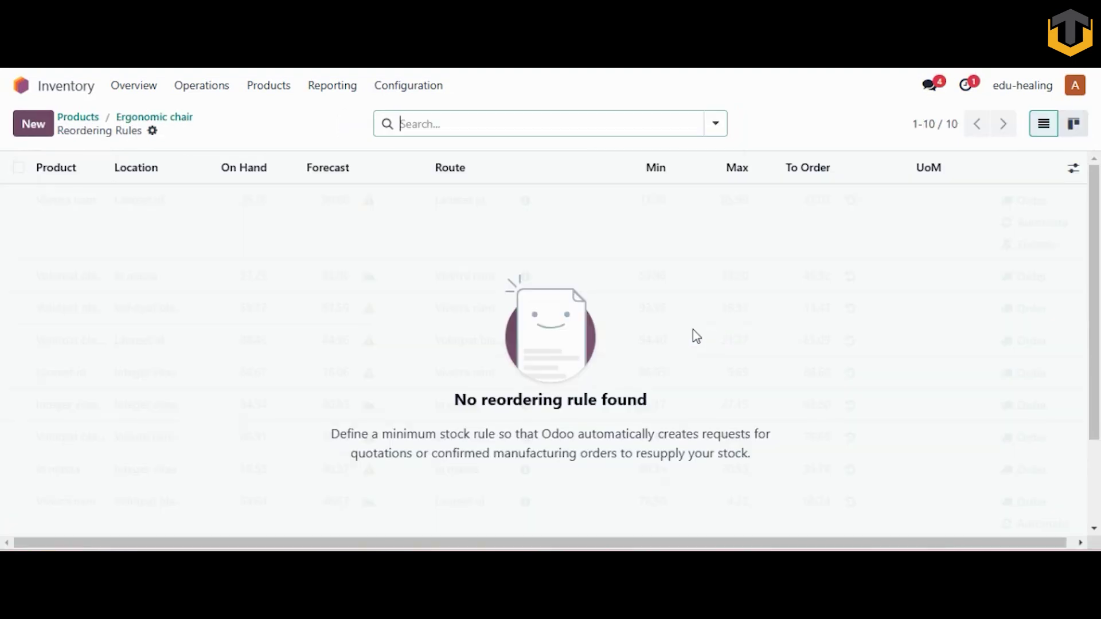
pyautogui.click(34, 124)
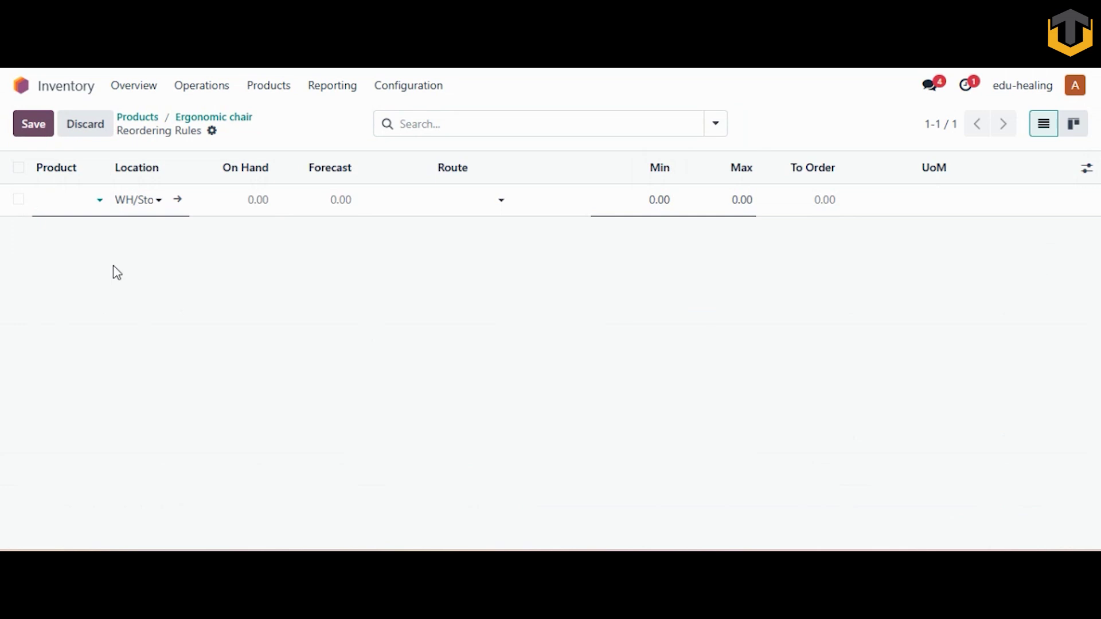
pyautogui.click(55, 202)
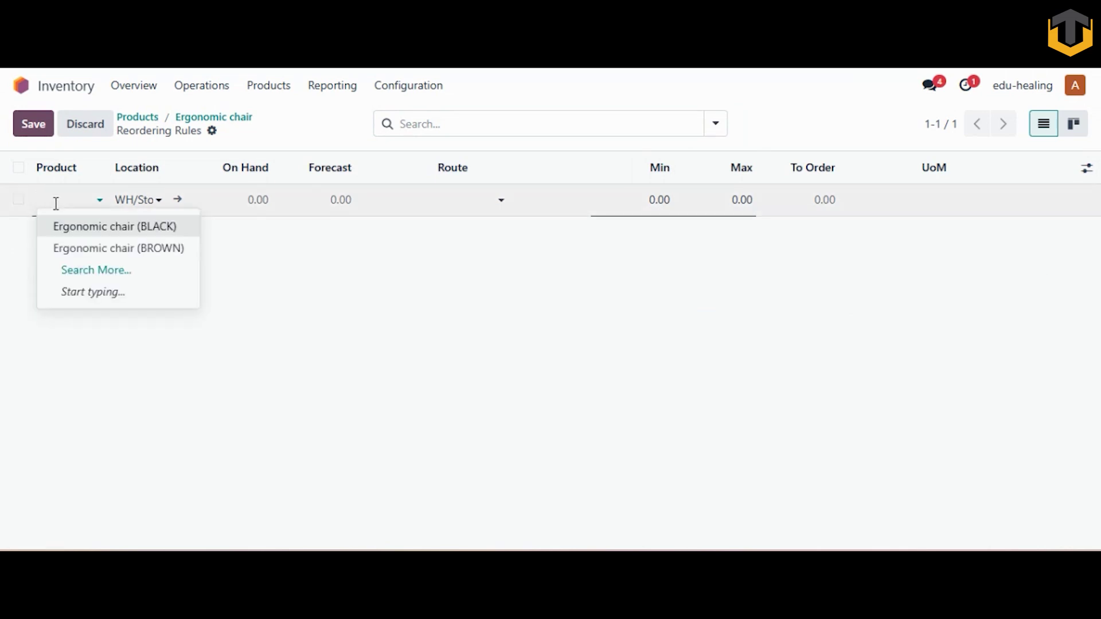
pyautogui.click(78, 230)
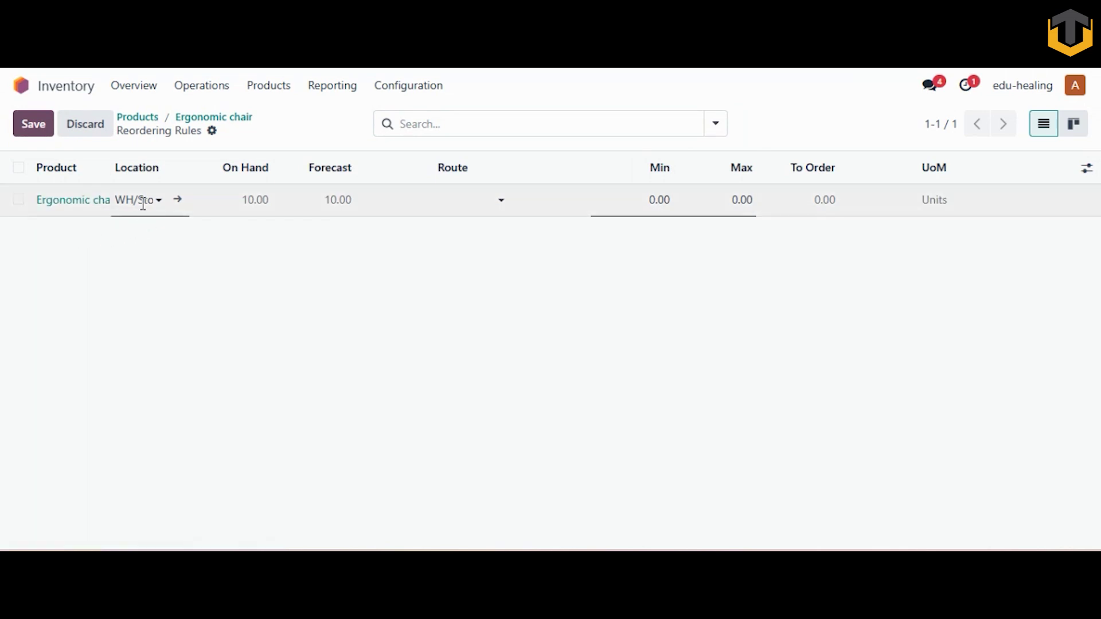
pyautogui.click(155, 293)
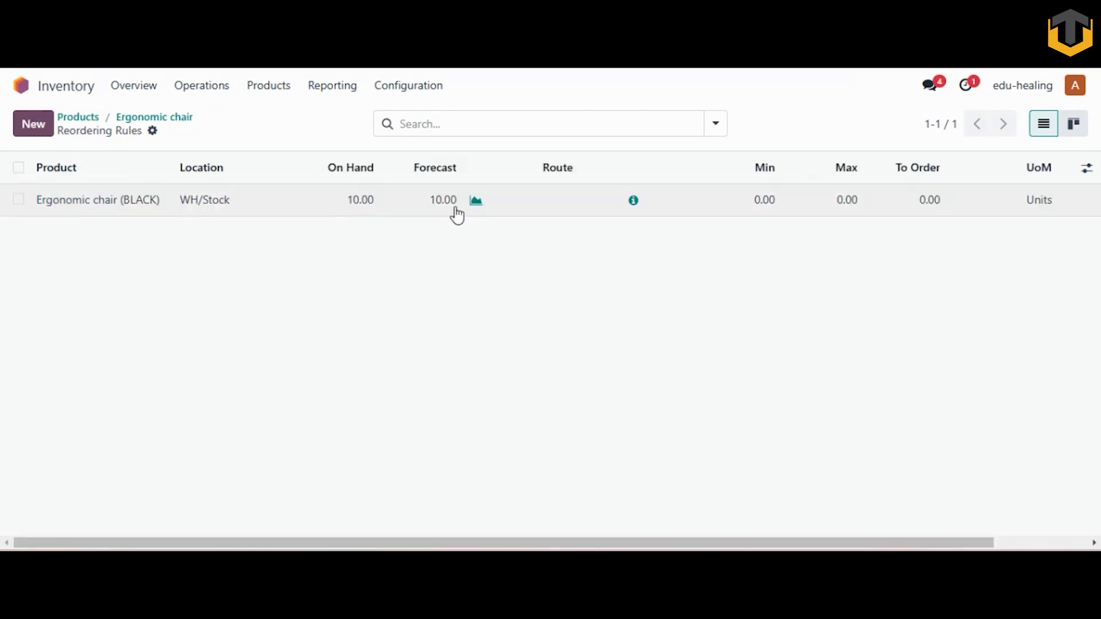
# Set the reordering rule's route to Buy with a minimum of 5 and a maximum of 50, and return to the chair.
pyautogui.click(574, 199)
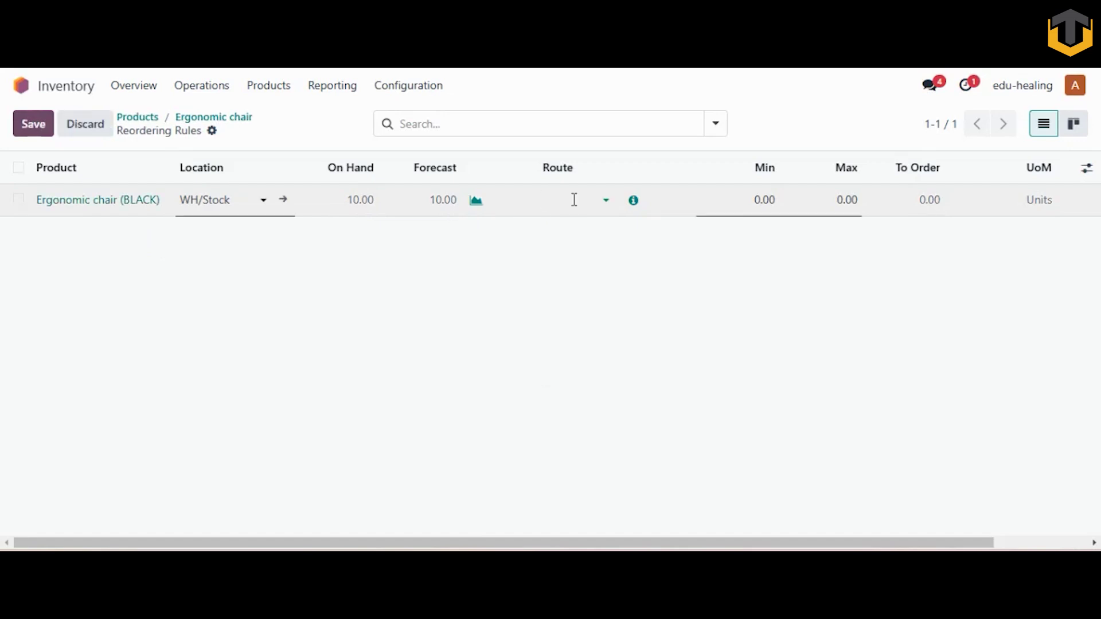
pyautogui.click(574, 200)
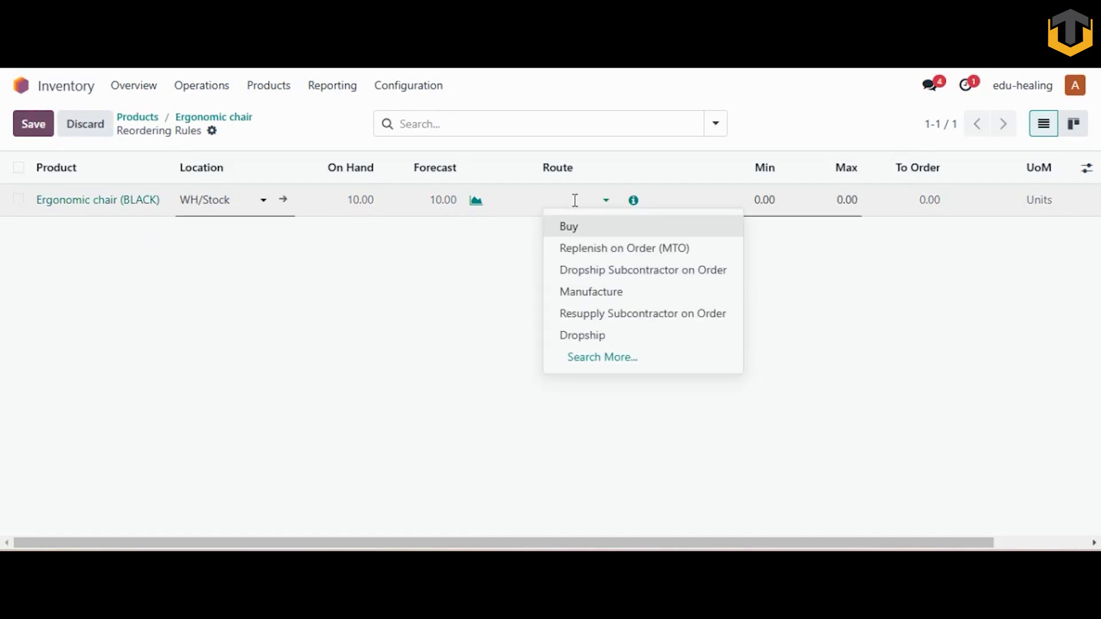
pyautogui.click(577, 228)
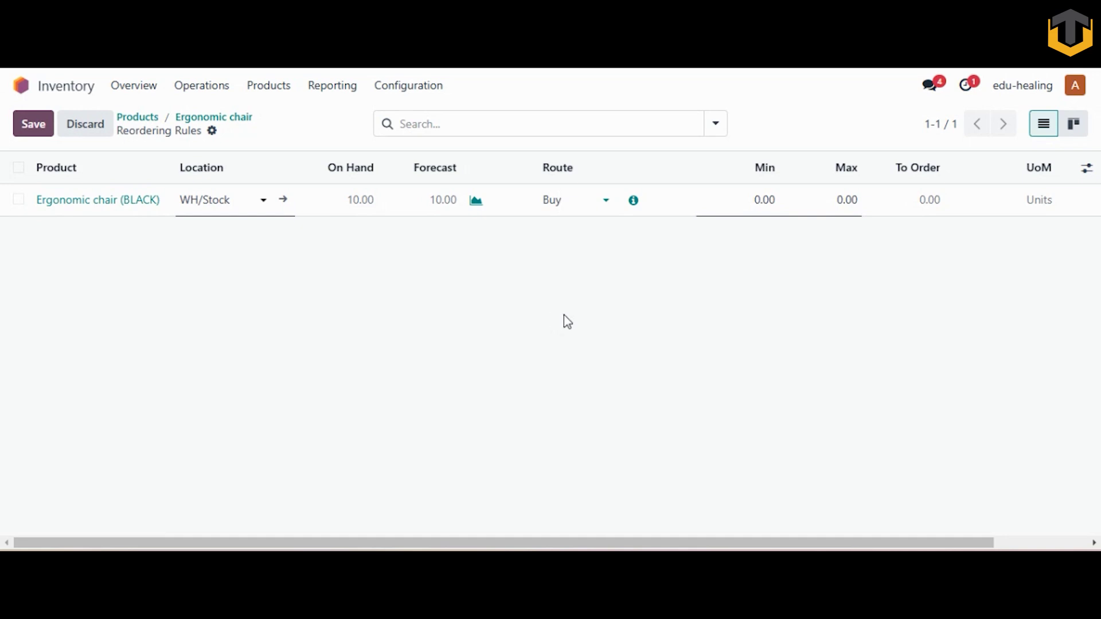
pyautogui.click(757, 202)
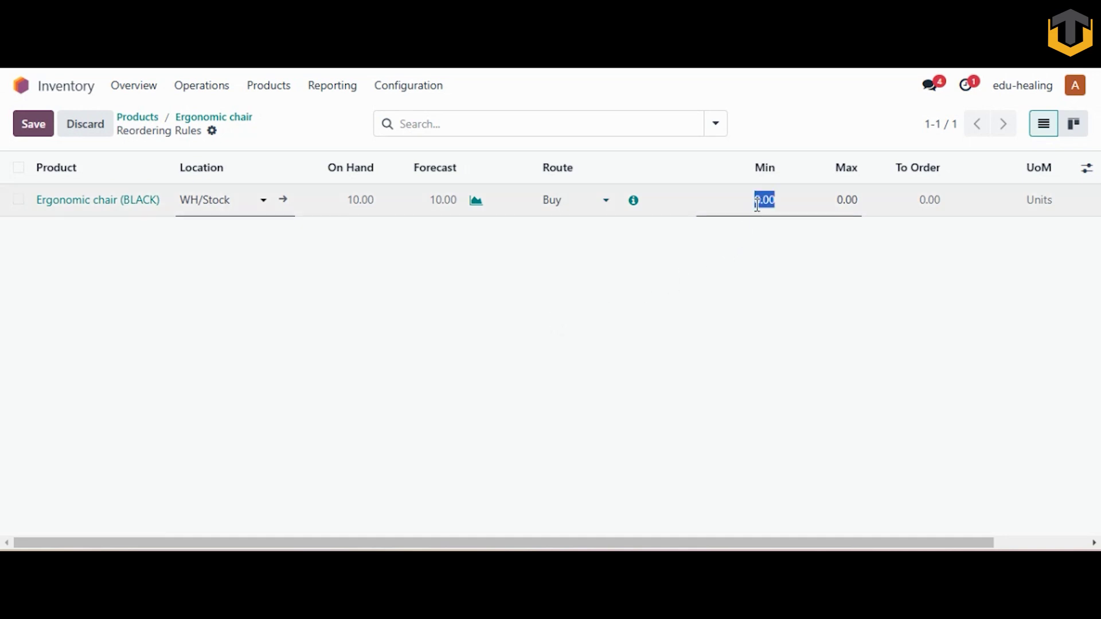
pyautogui.write('5')
pyautogui.click(845, 207)
pyautogui.write('50')
pyautogui.click(909, 249)
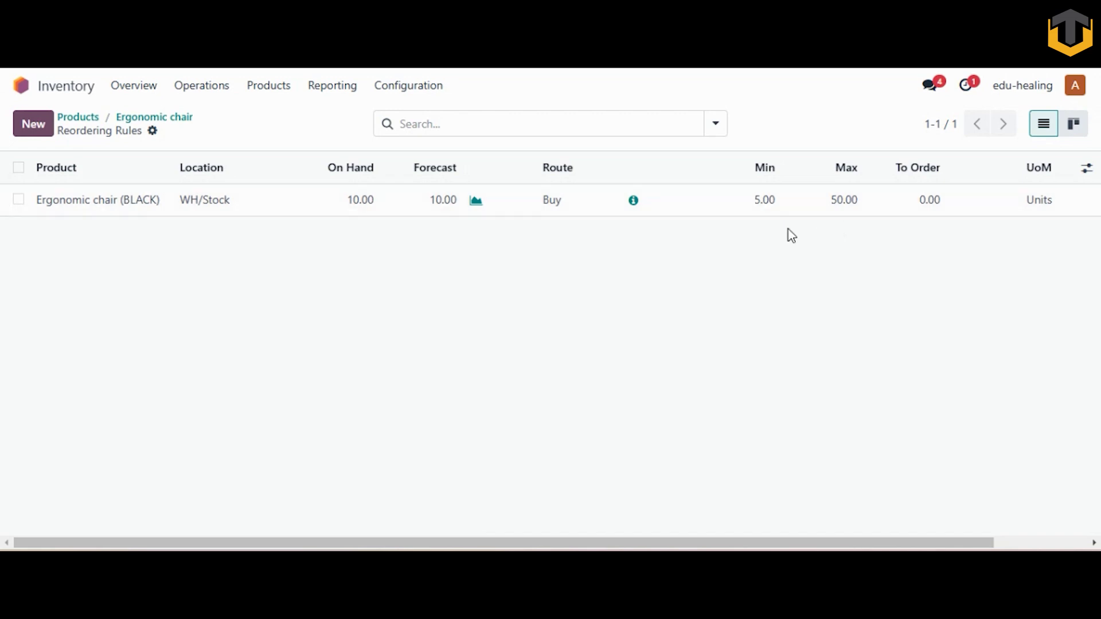
pyautogui.click(183, 118)
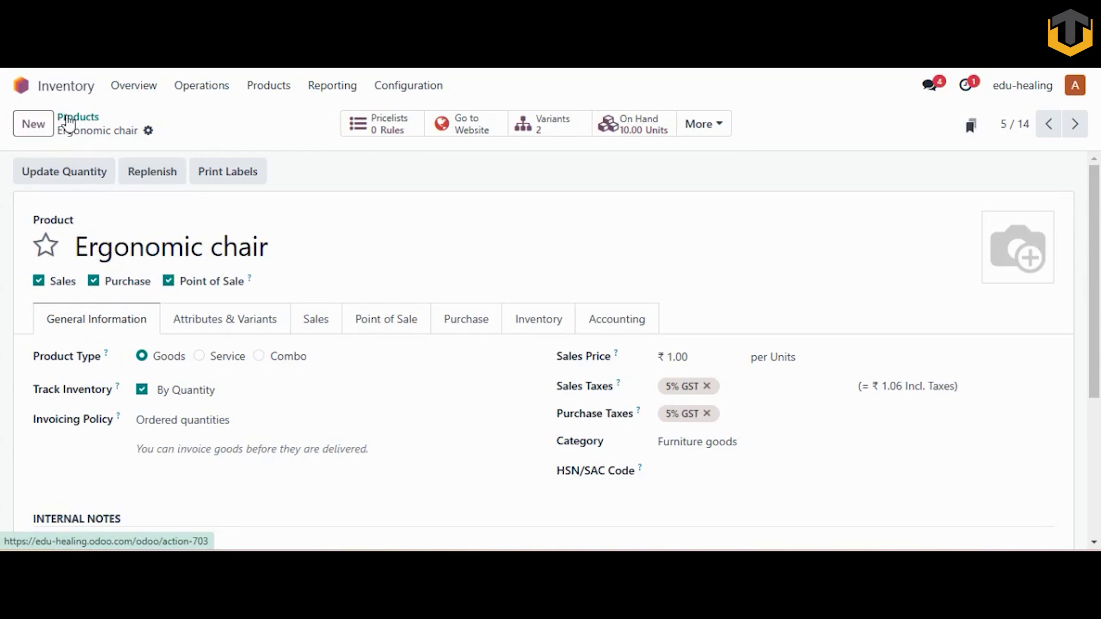
# Show all products as a list and add the POS Product Category and Product Type columns.
pyautogui.click(95, 125)
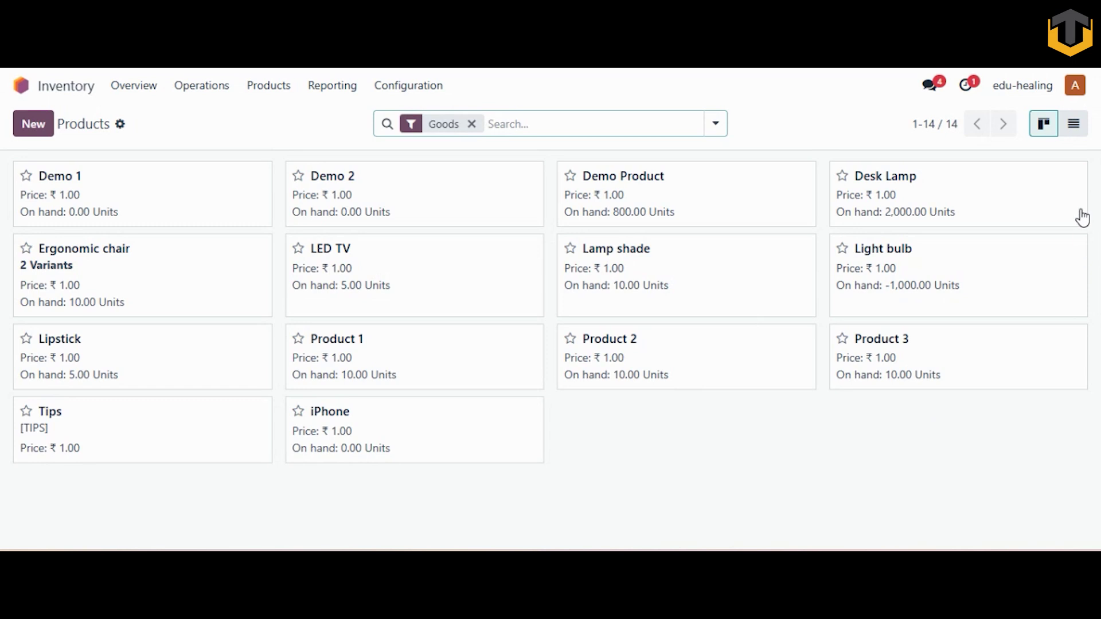
pyautogui.click(1074, 125)
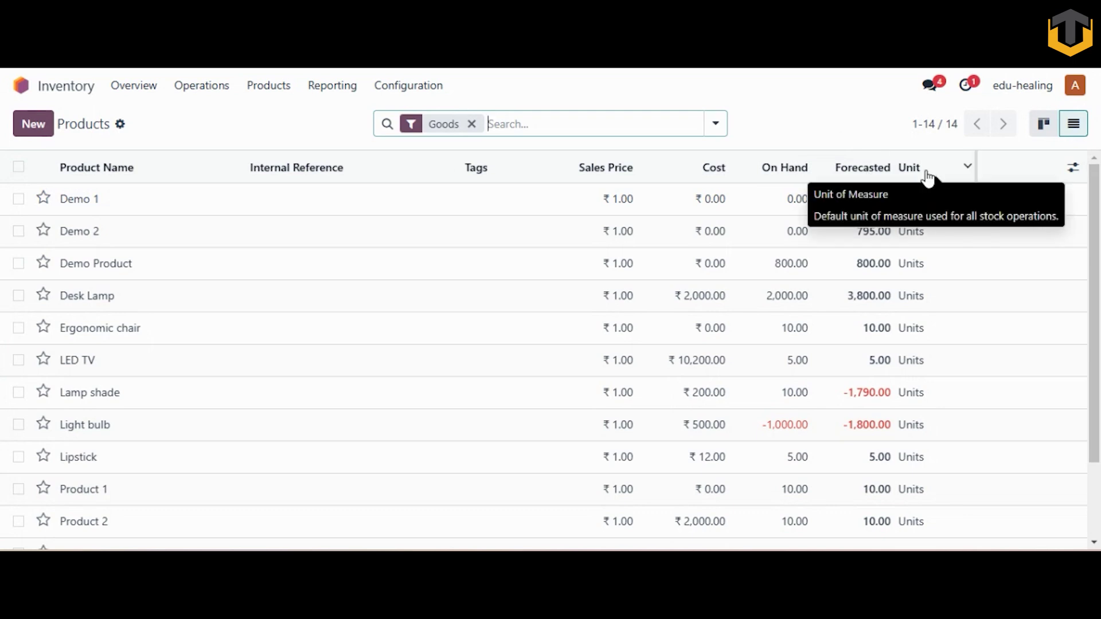
pyautogui.click(1072, 167)
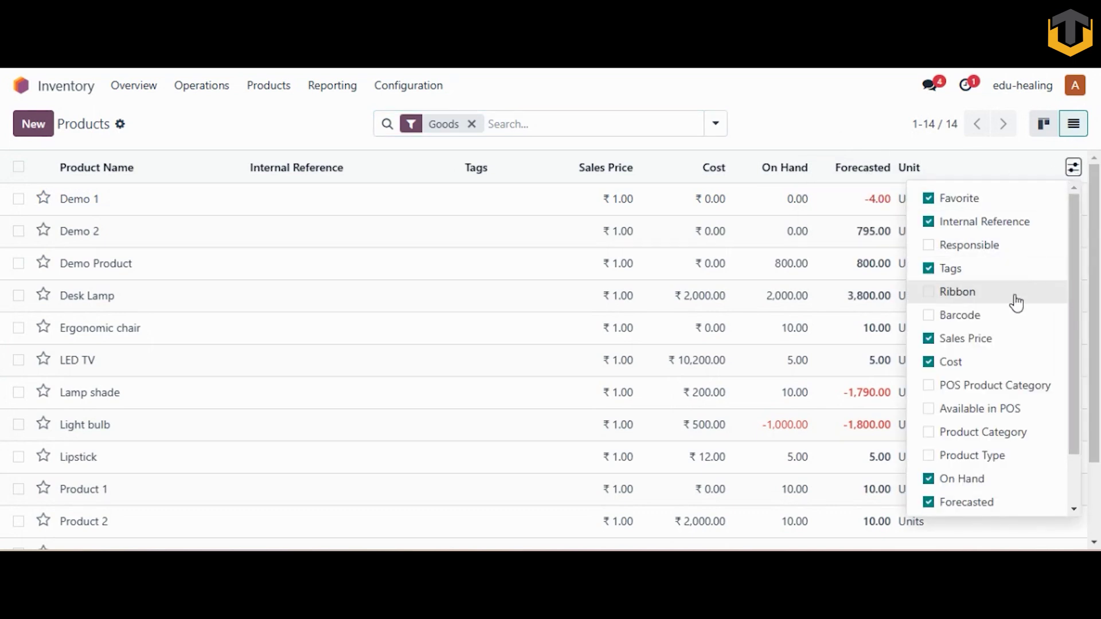
pyautogui.click(929, 387)
pyautogui.click(929, 456)
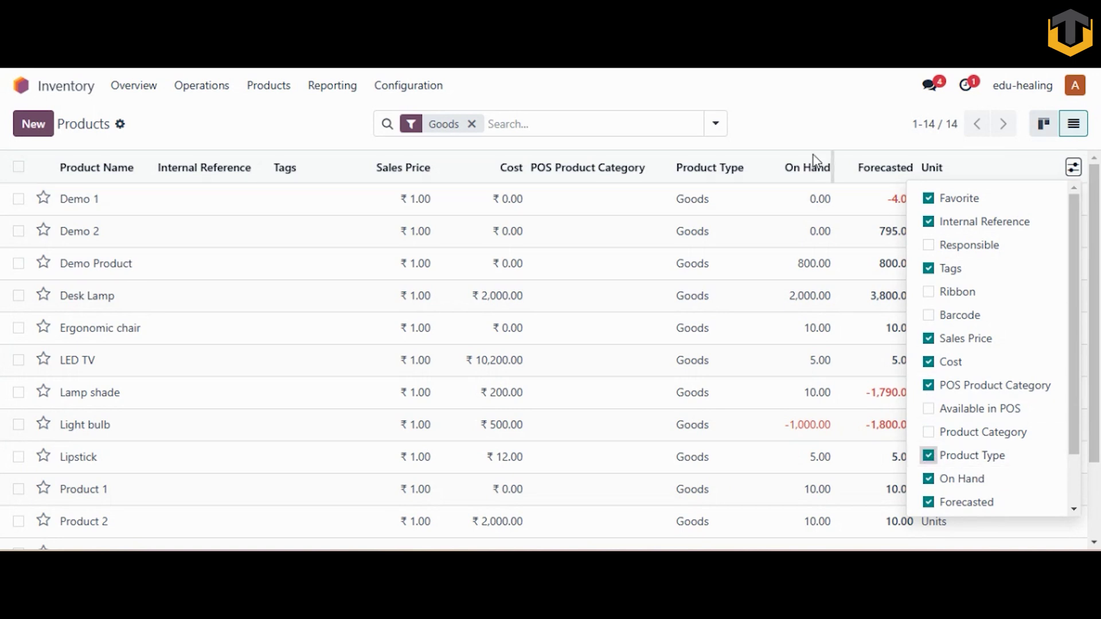
pyautogui.click(803, 141)
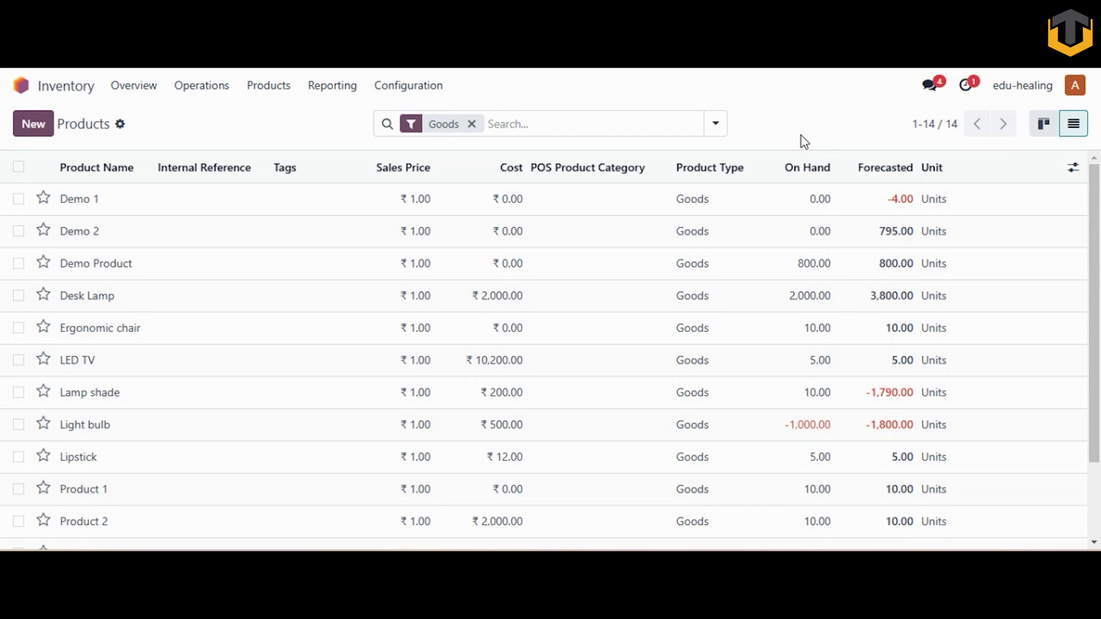
# Group the Goods product list by Product Type and Product Category, and remove the Product Type grouping so only Product Category applies.
pyautogui.click(716, 132)
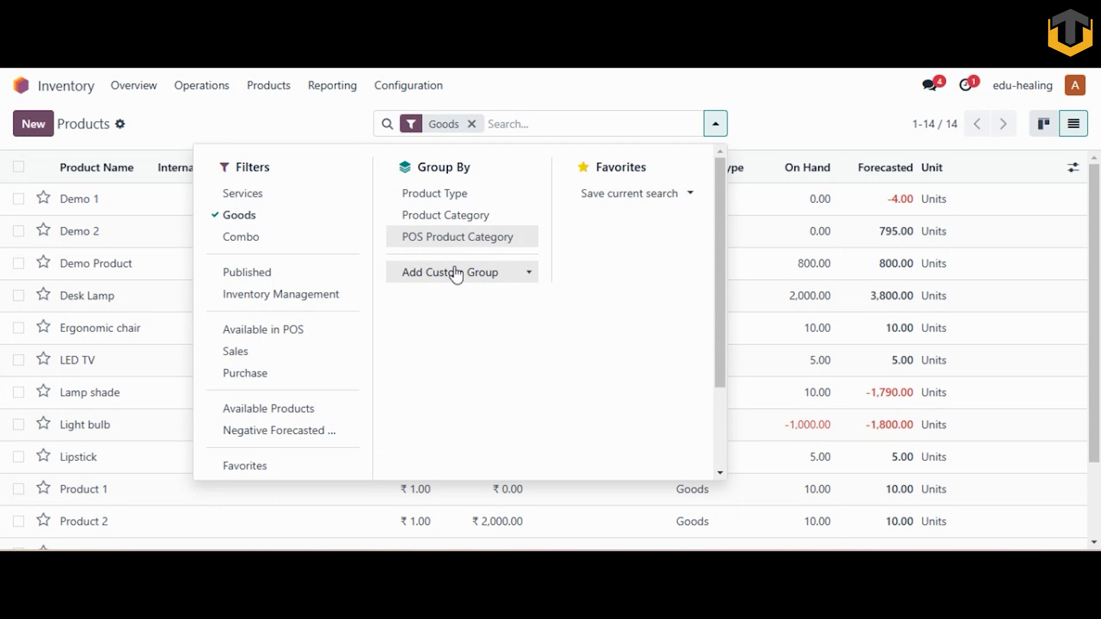
pyautogui.click(449, 201)
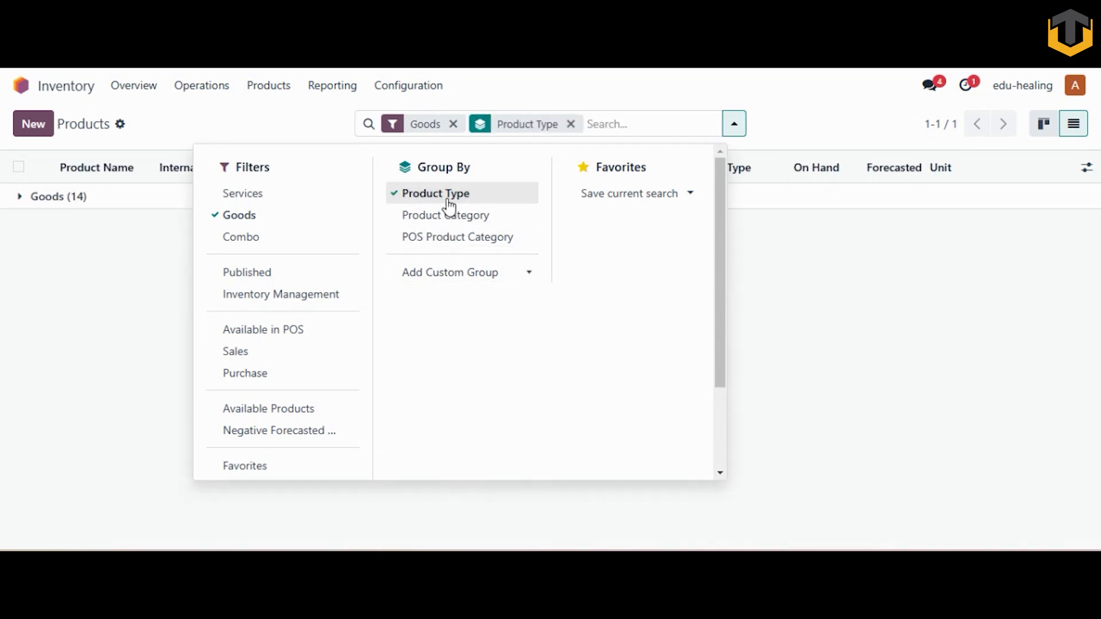
pyautogui.click(435, 221)
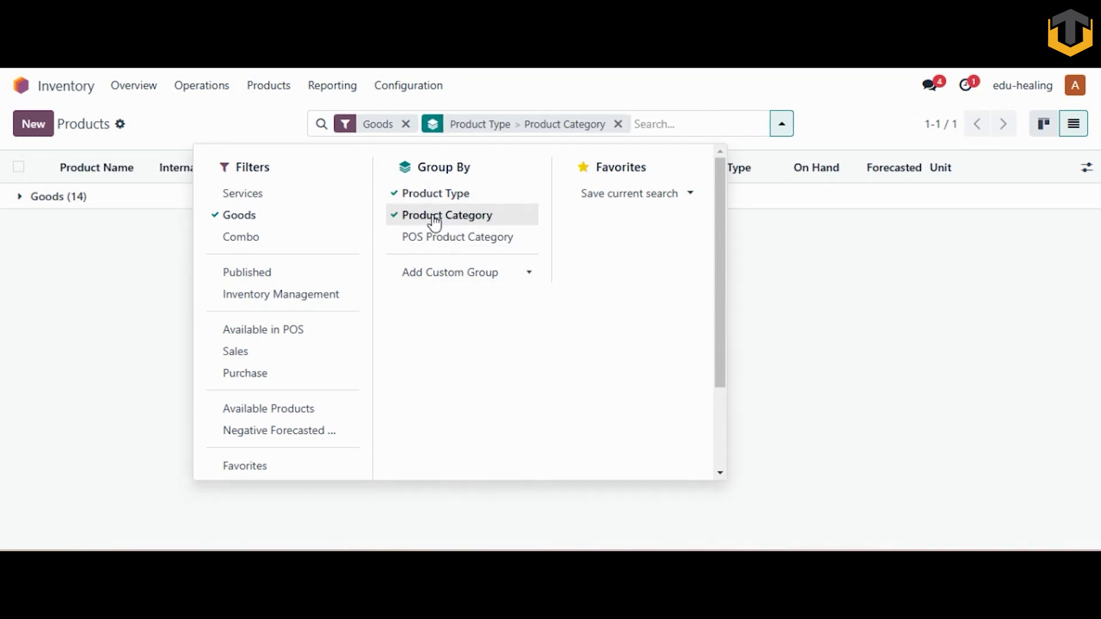
pyautogui.click(407, 197)
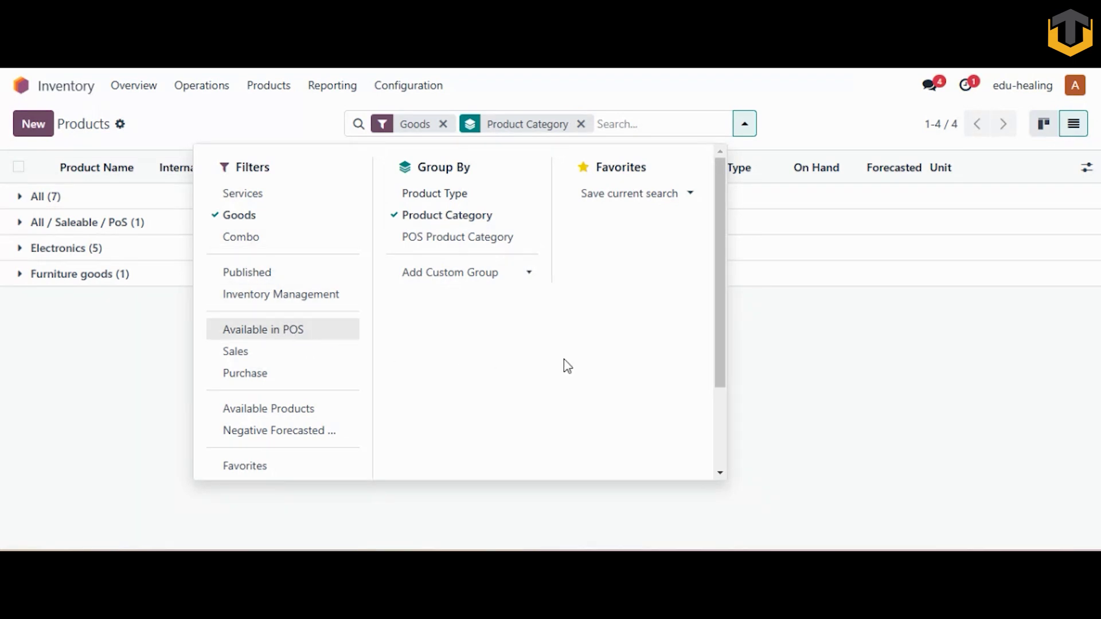
pyautogui.moveTo(721, 347); pyautogui.dragTo(715, 434)
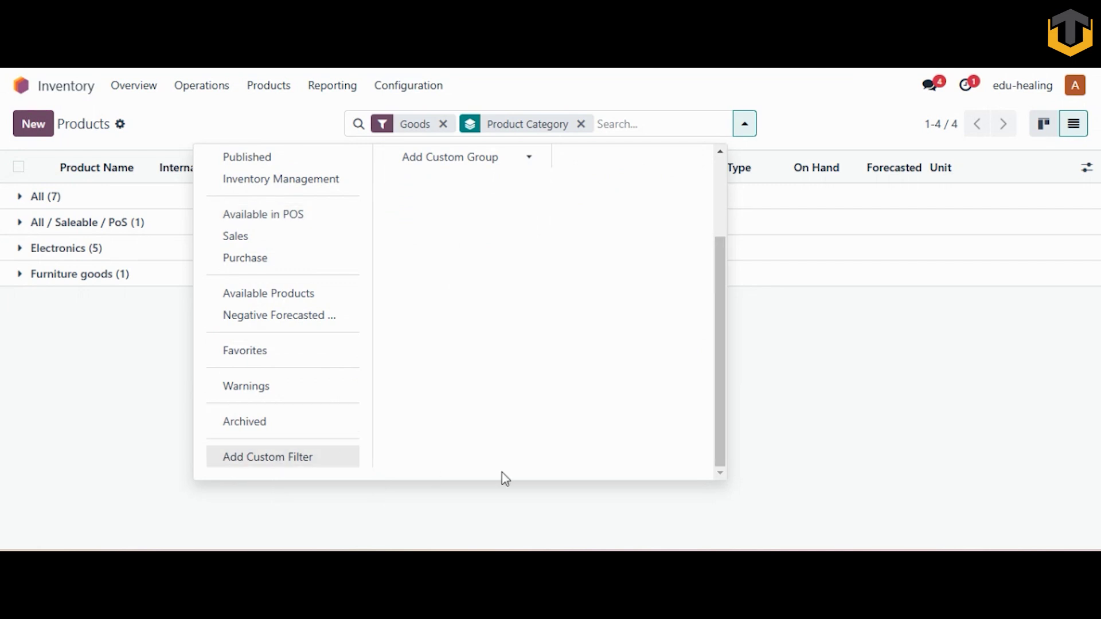
pyautogui.scroll(3, 528, 356)
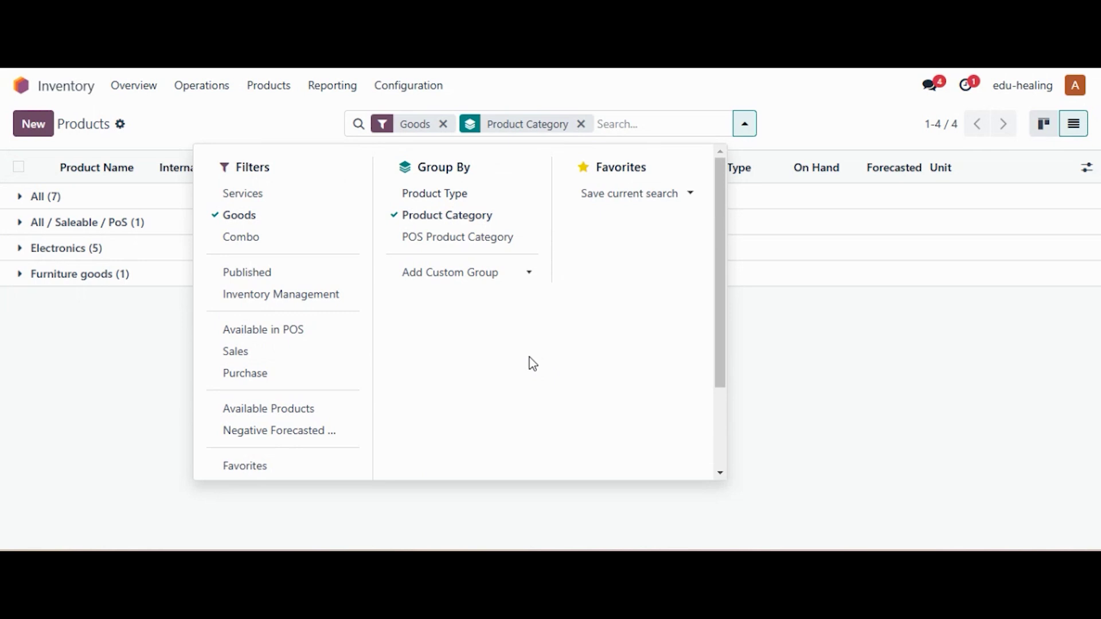
pyautogui.click(828, 372)
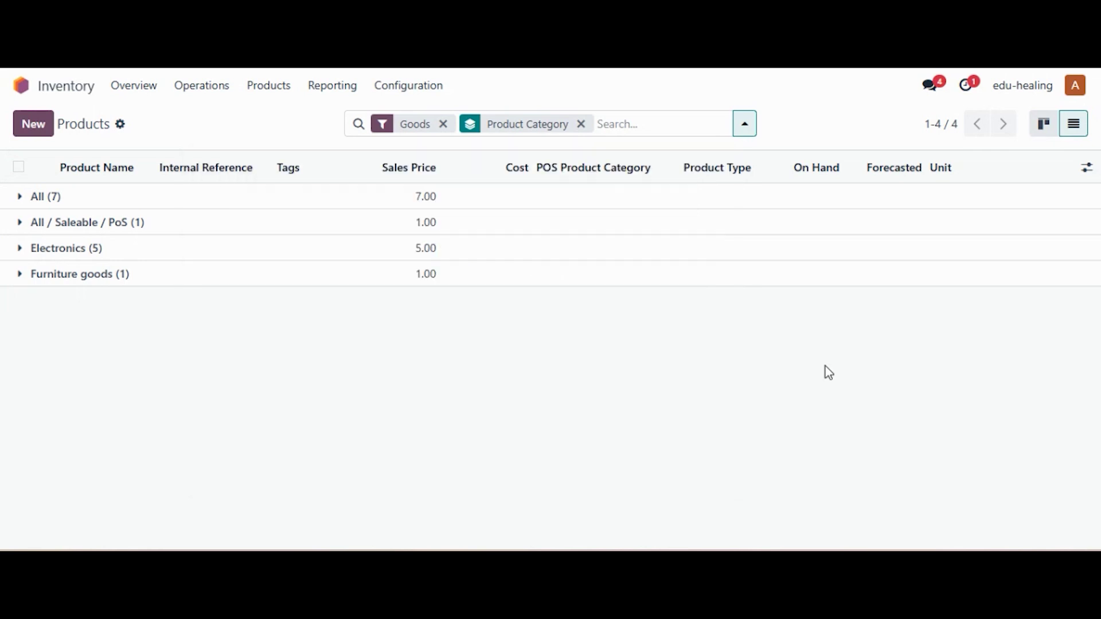